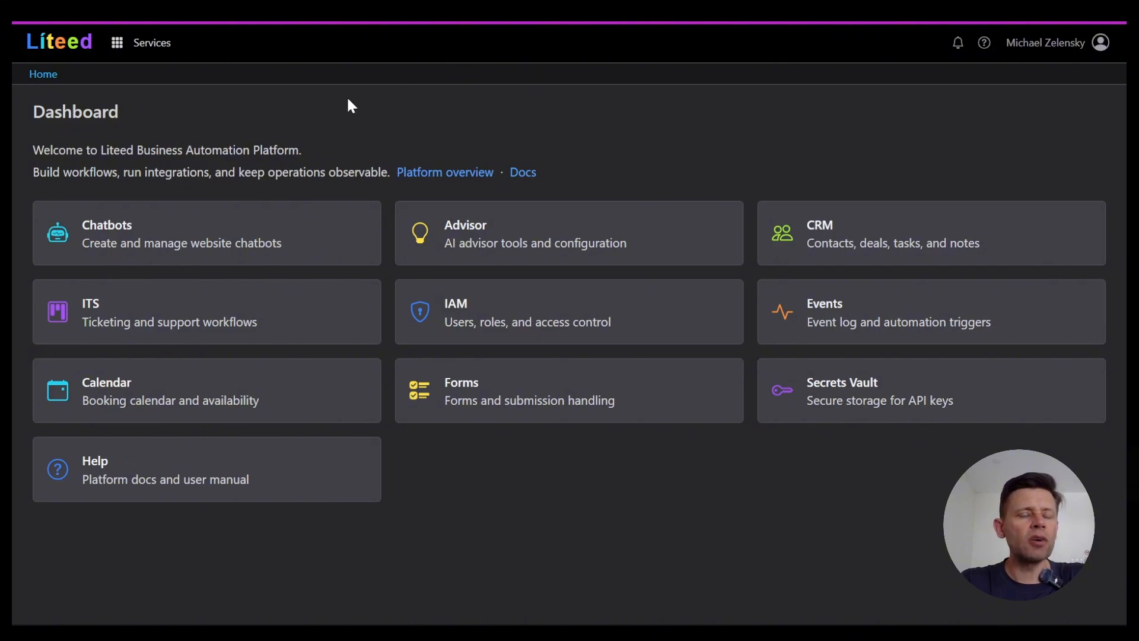
Open the issue tracking system and look over its Tasks and Projects sections.
{"action": "left_click", "coordinate": [229, 324]}
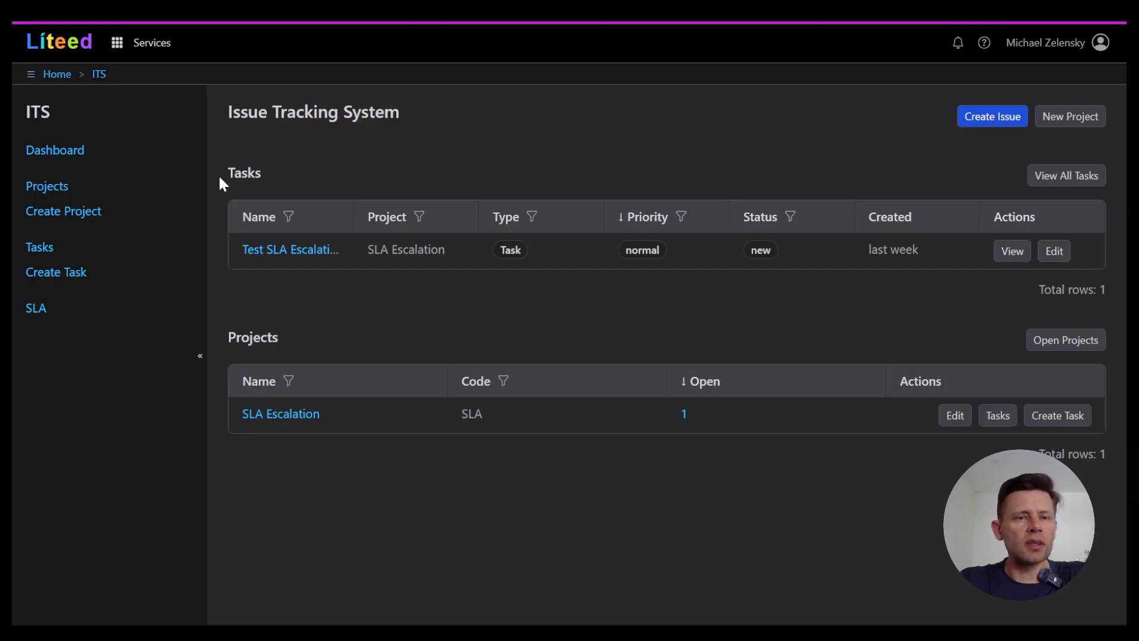
{"action": "left_click_drag", "start_coordinate": [227, 173], "coordinate": [334, 178]}
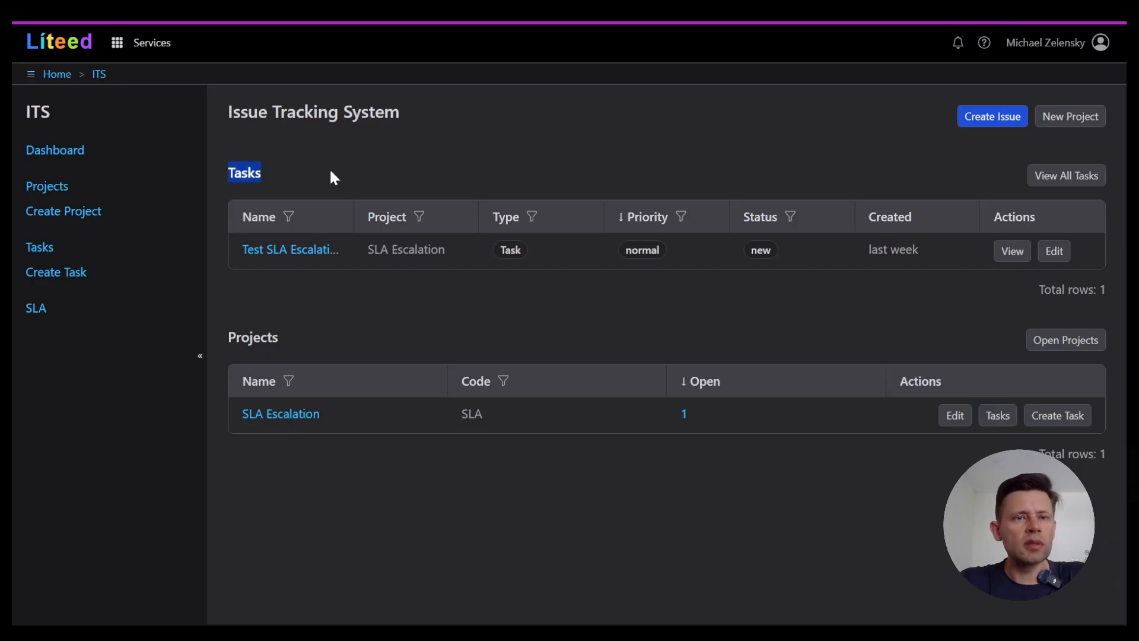
{"action": "left_click", "coordinate": [331, 172]}
{"action": "left_click_drag", "start_coordinate": [217, 346], "coordinate": [354, 334]}
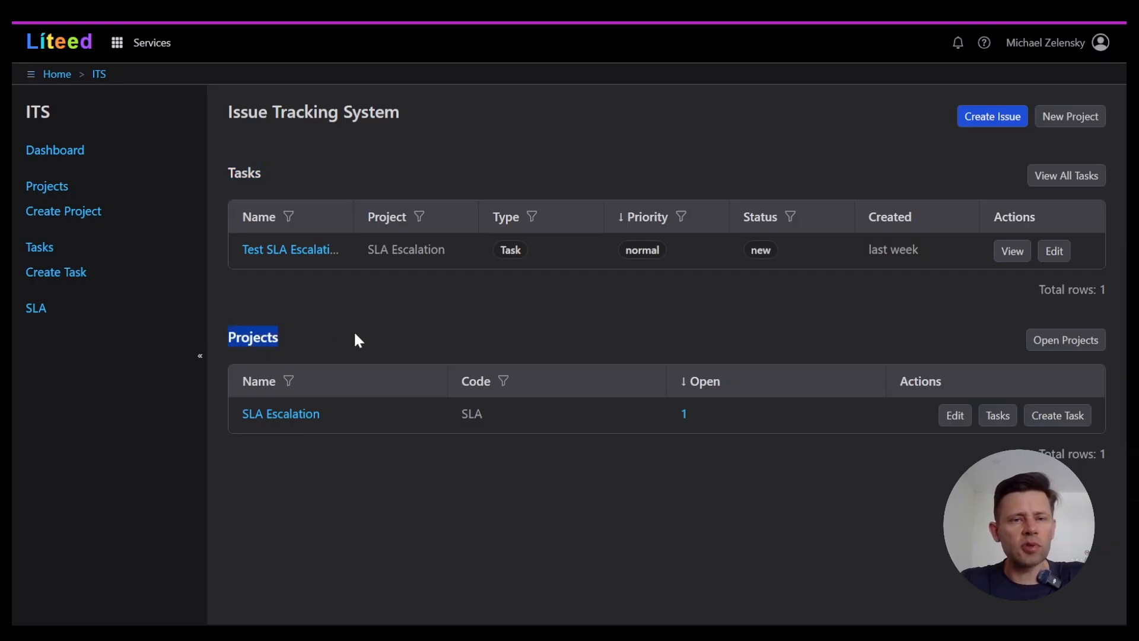
{"action": "left_click", "coordinate": [359, 334]}
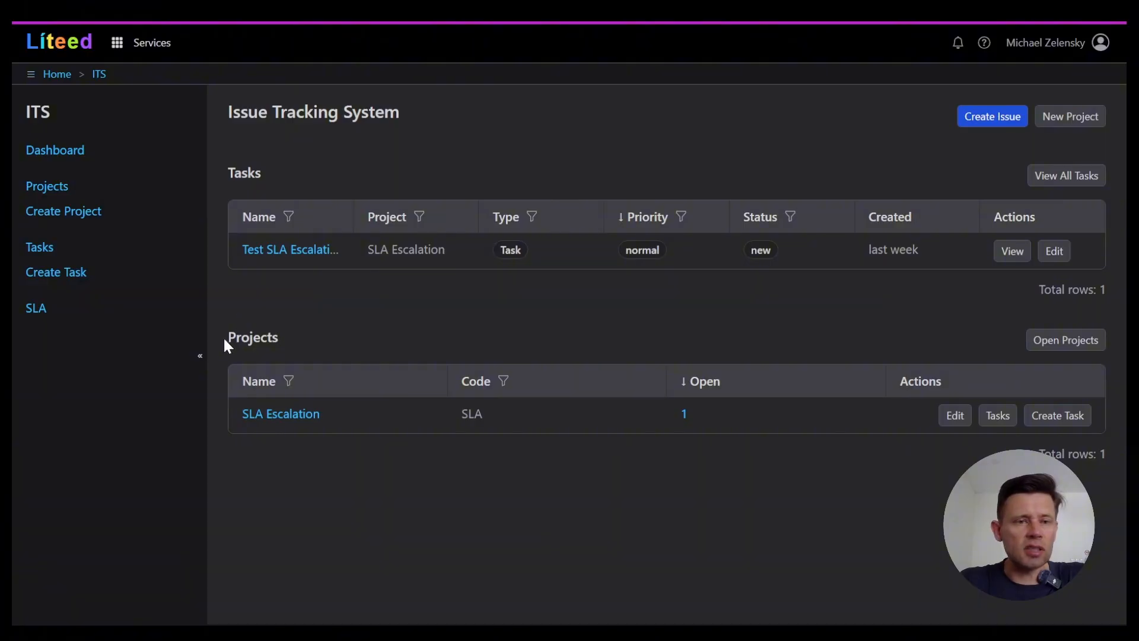
{"action": "left_click_drag", "start_coordinate": [225, 340], "coordinate": [316, 340]}
{"action": "left_click", "coordinate": [317, 340]}
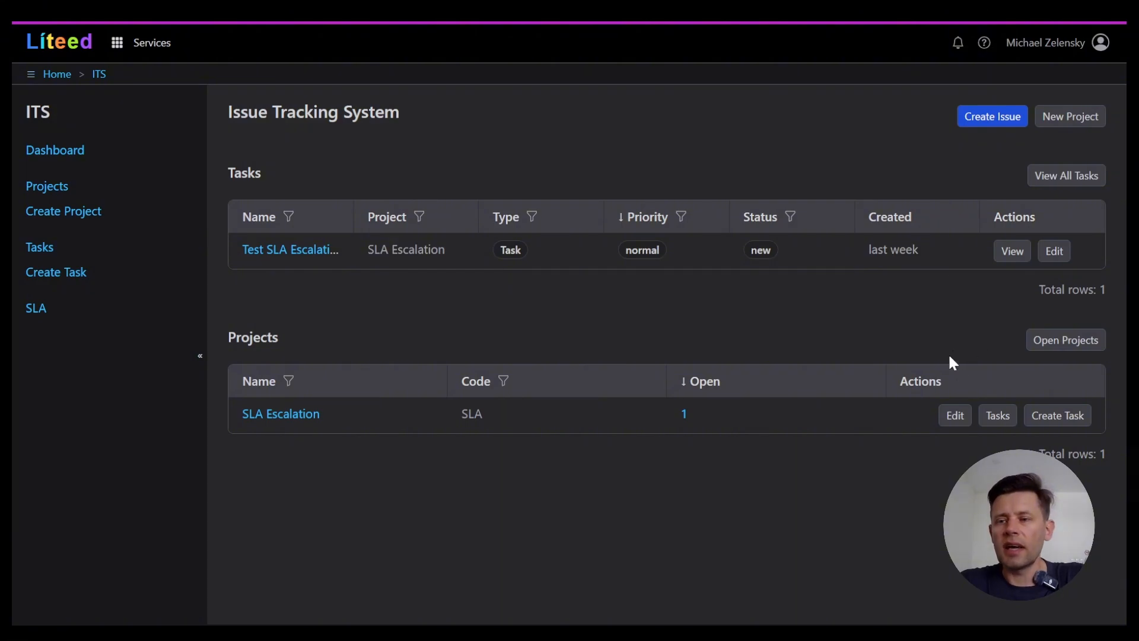
Review the SLA Escalation project's name and dates from the full projects list, and view its edit form without saving.
{"action": "left_click", "coordinate": [1083, 344]}
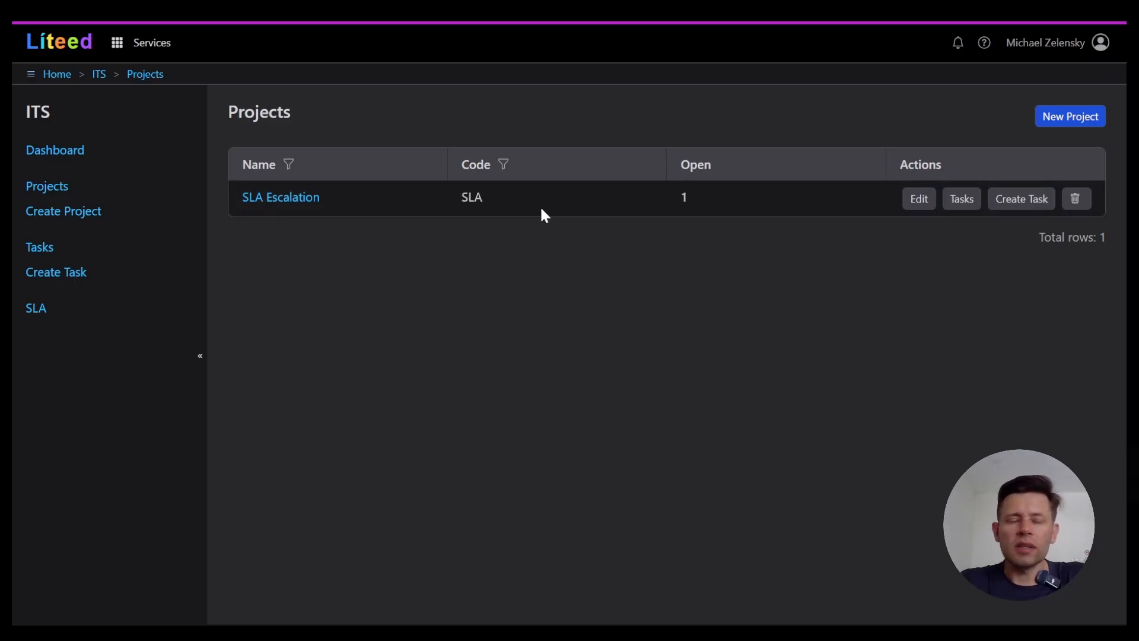
{"action": "left_click", "coordinate": [280, 199]}
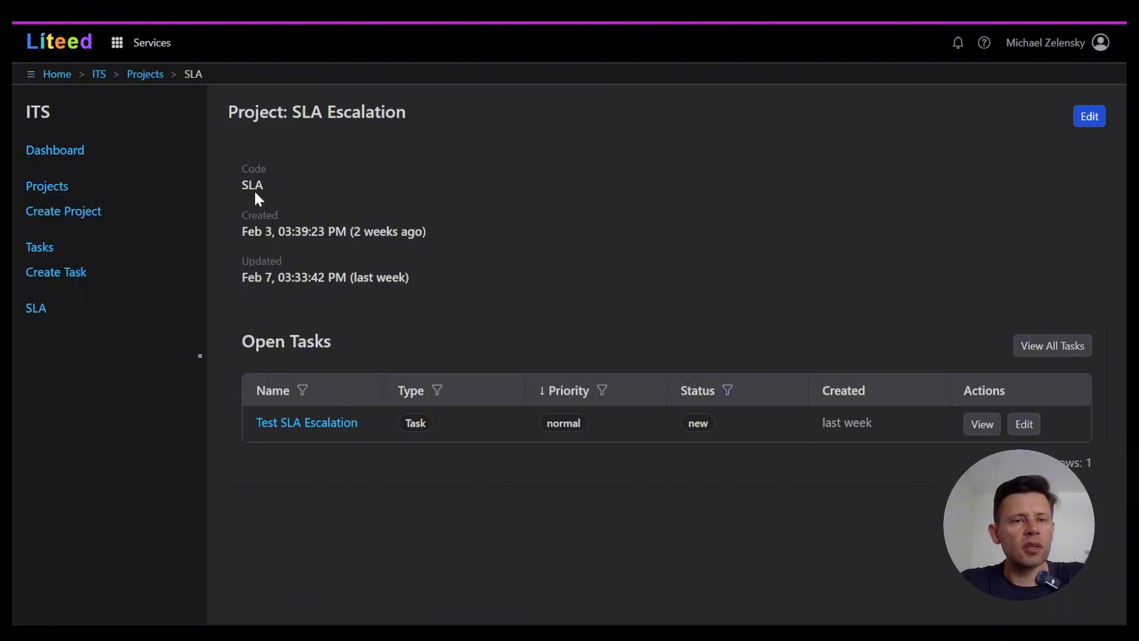
{"action": "left_click_drag", "start_coordinate": [230, 110], "coordinate": [489, 128]}
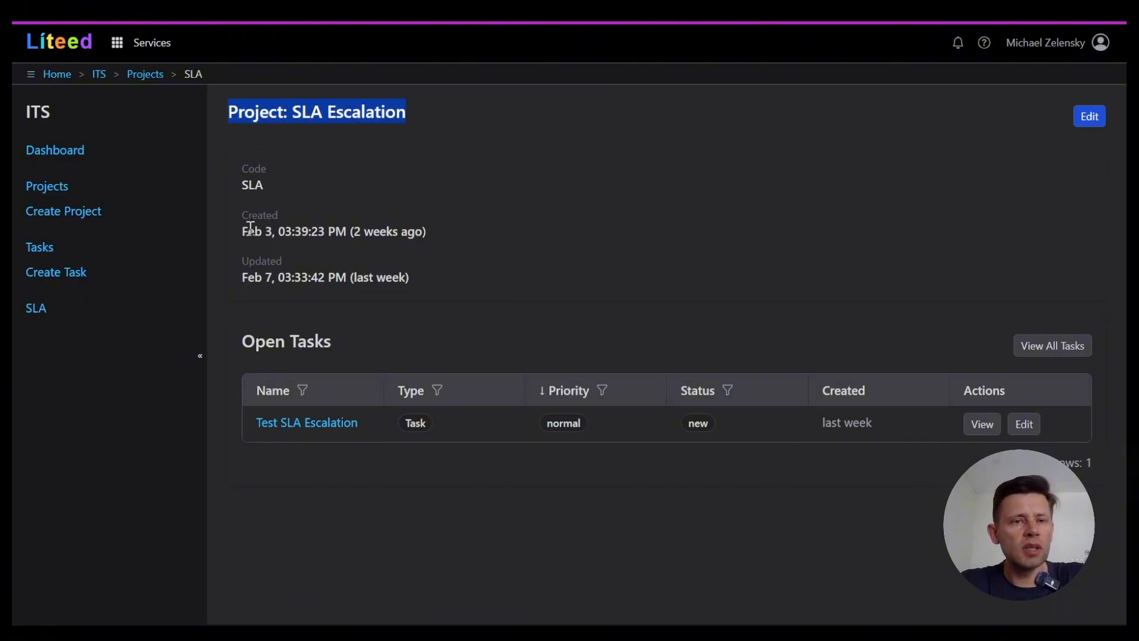
{"action": "left_click_drag", "start_coordinate": [242, 229], "coordinate": [501, 241]}
{"action": "left_click", "coordinate": [436, 255]}
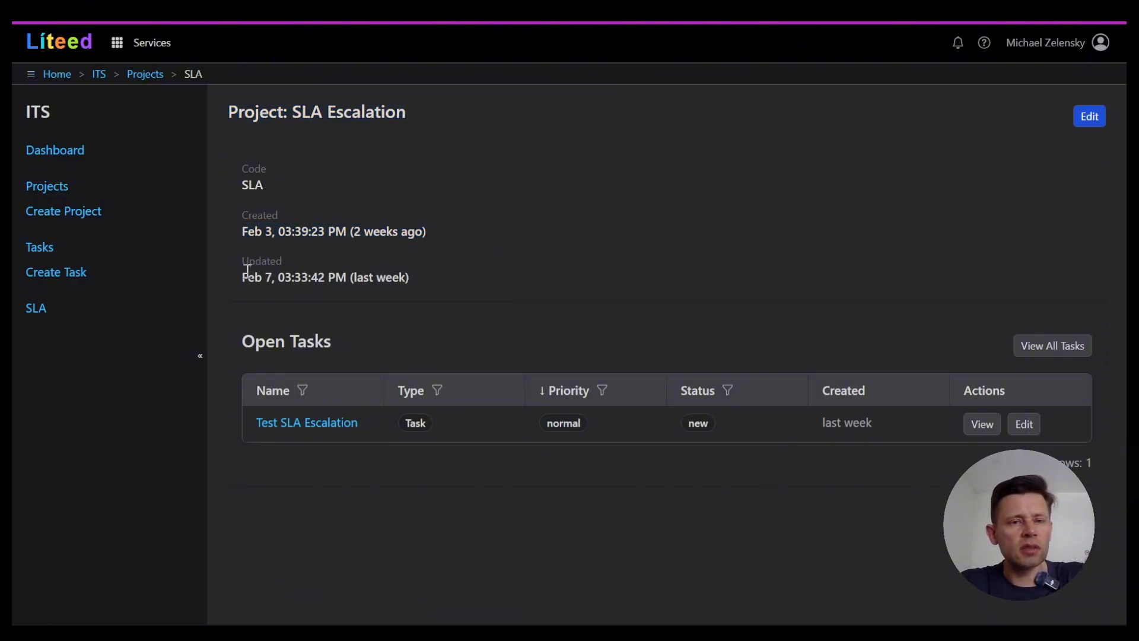
{"action": "left_click_drag", "start_coordinate": [241, 276], "coordinate": [451, 277]}
{"action": "left_click", "coordinate": [452, 276]}
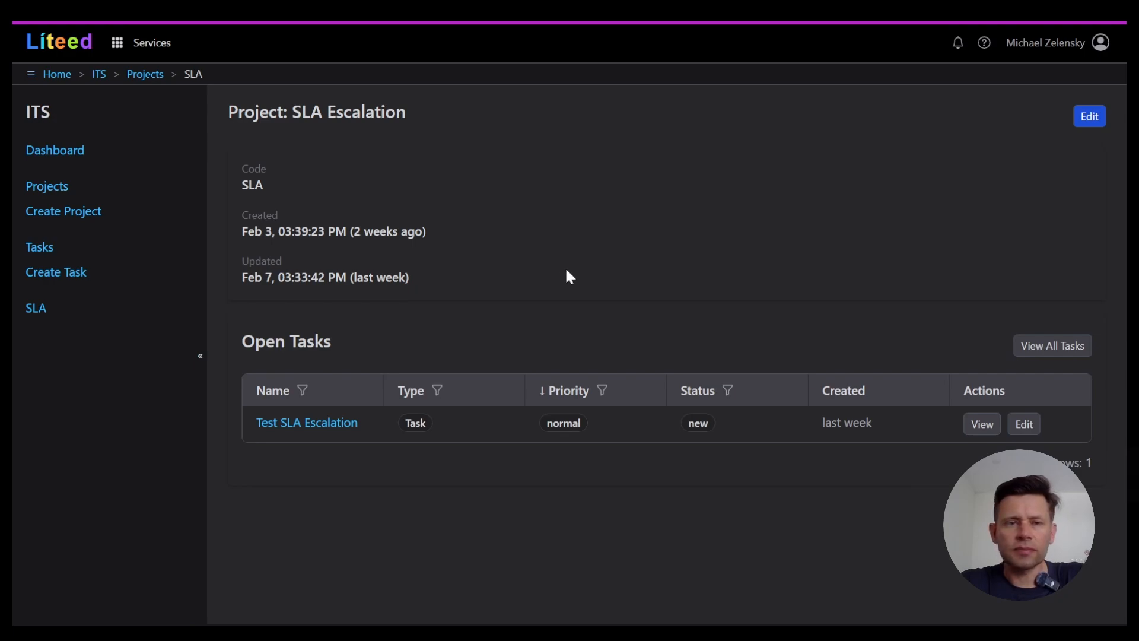
{"action": "left_click", "coordinate": [1095, 117]}
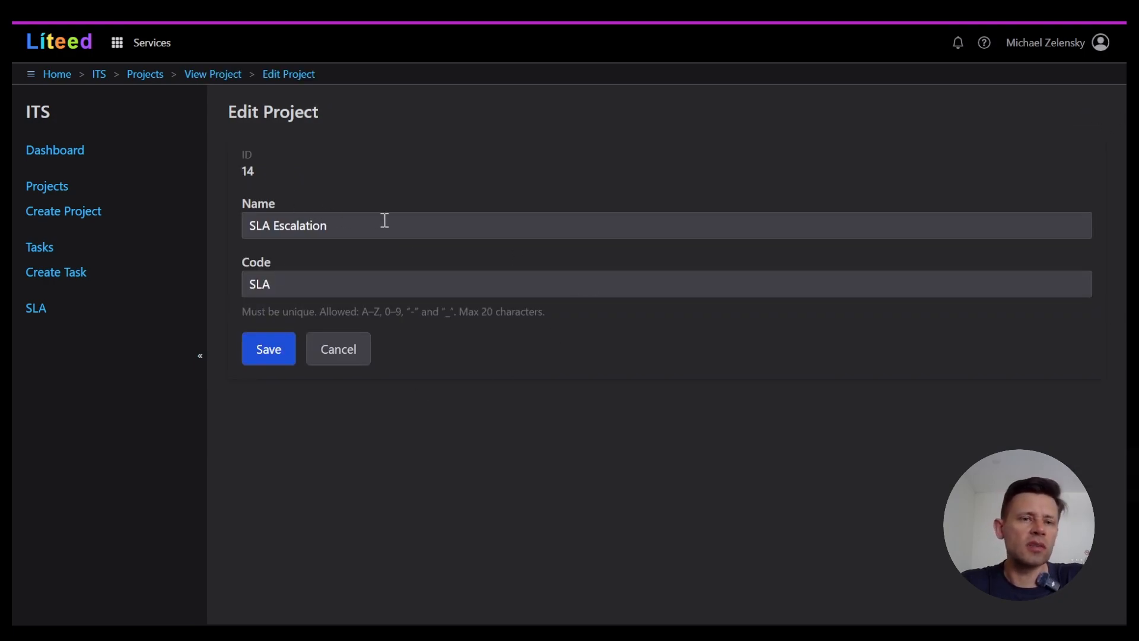
{"action": "left_click", "coordinate": [343, 366]}
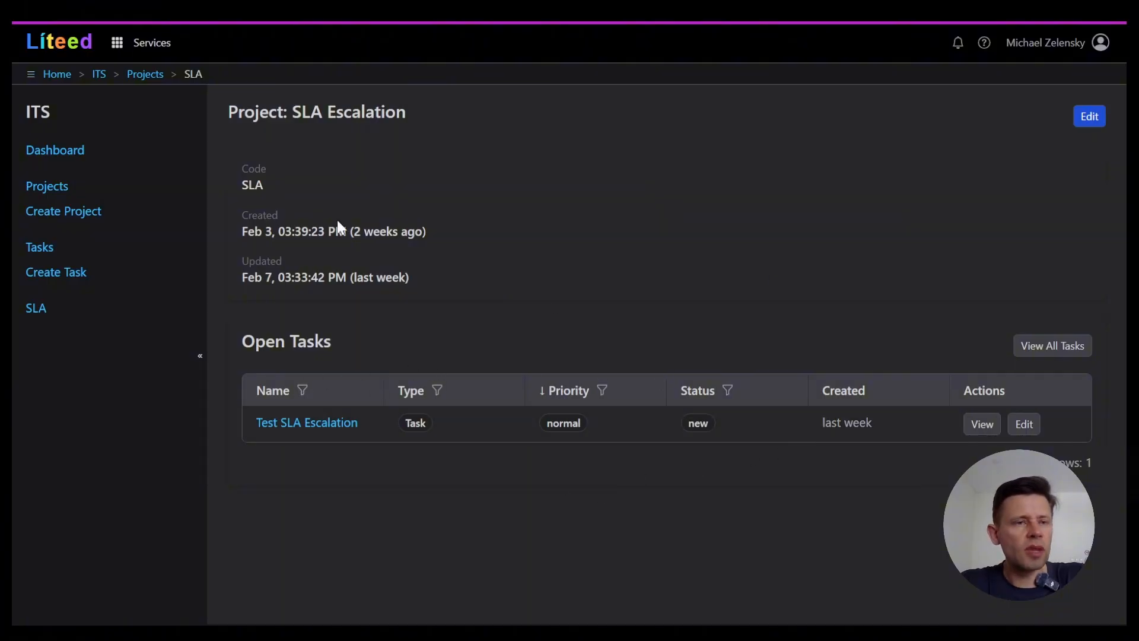
Create a new project named Test Project with the code TPR.
{"action": "left_click", "coordinate": [82, 218]}
{"action": "left_click", "coordinate": [369, 180]}
{"action": "type", "text": "Test"}
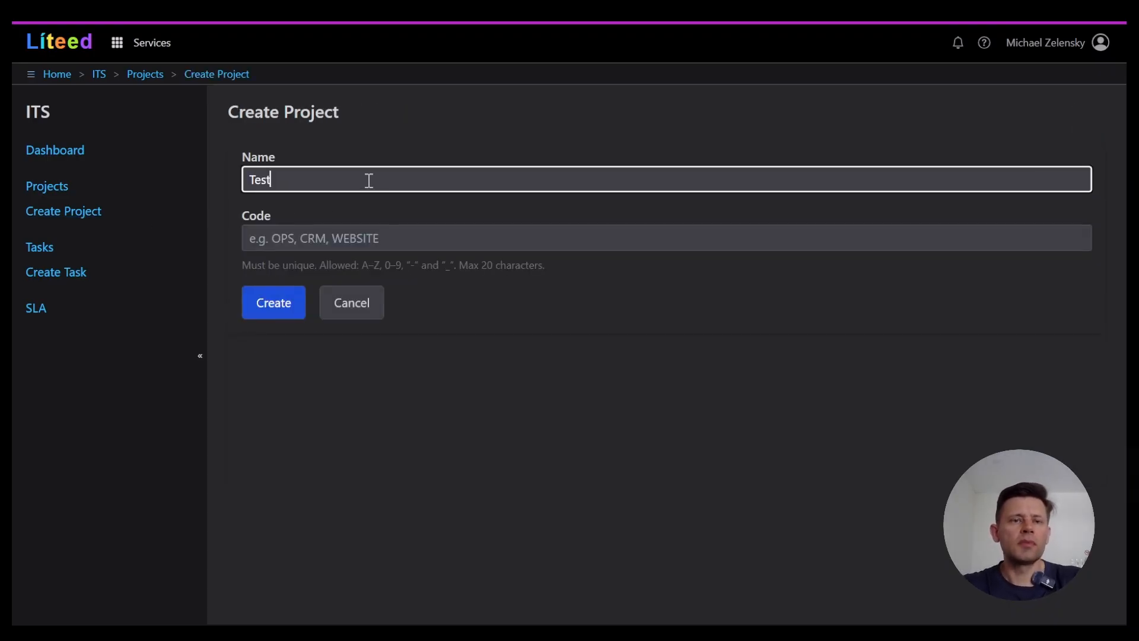
{"action": "type", "text": " Project"}
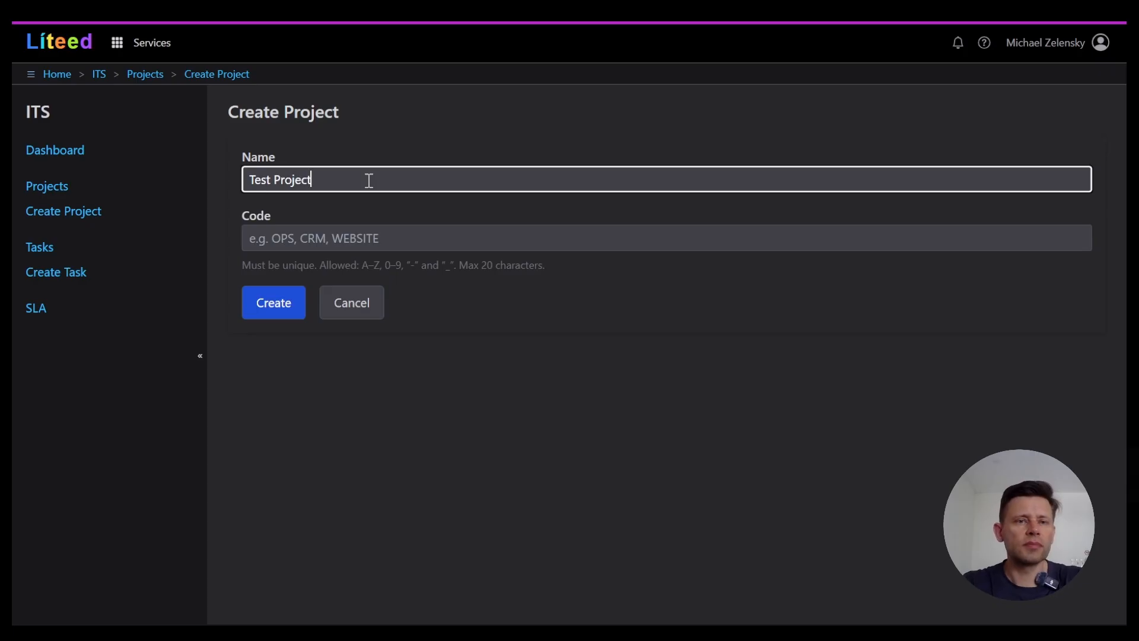
{"action": "left_click", "coordinate": [413, 238]}
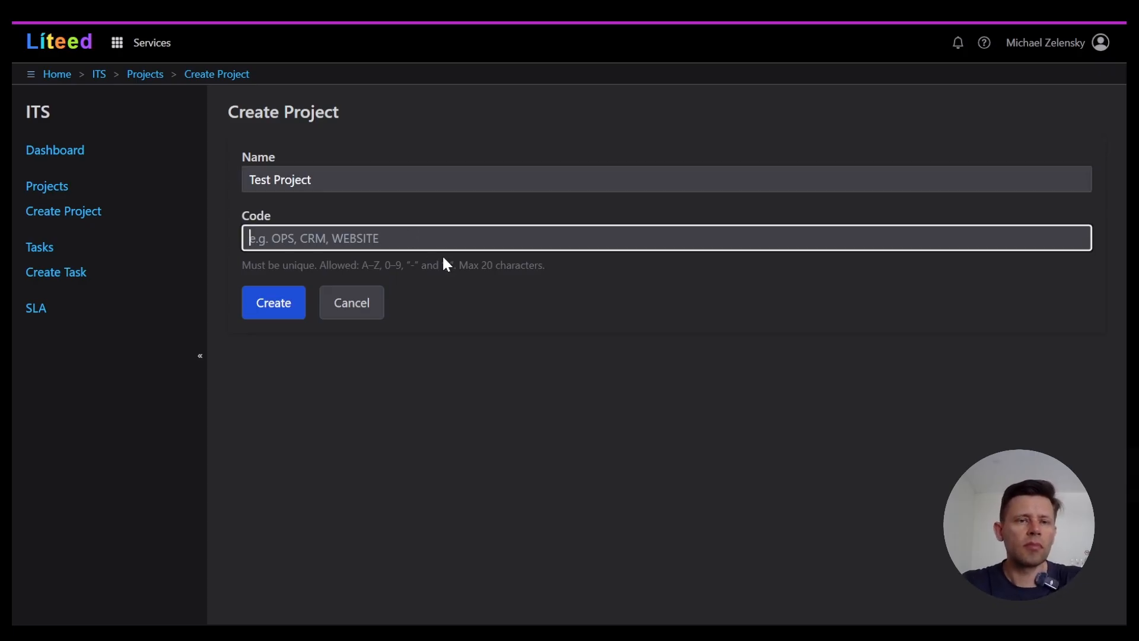
{"action": "type", "text": "TPR"}
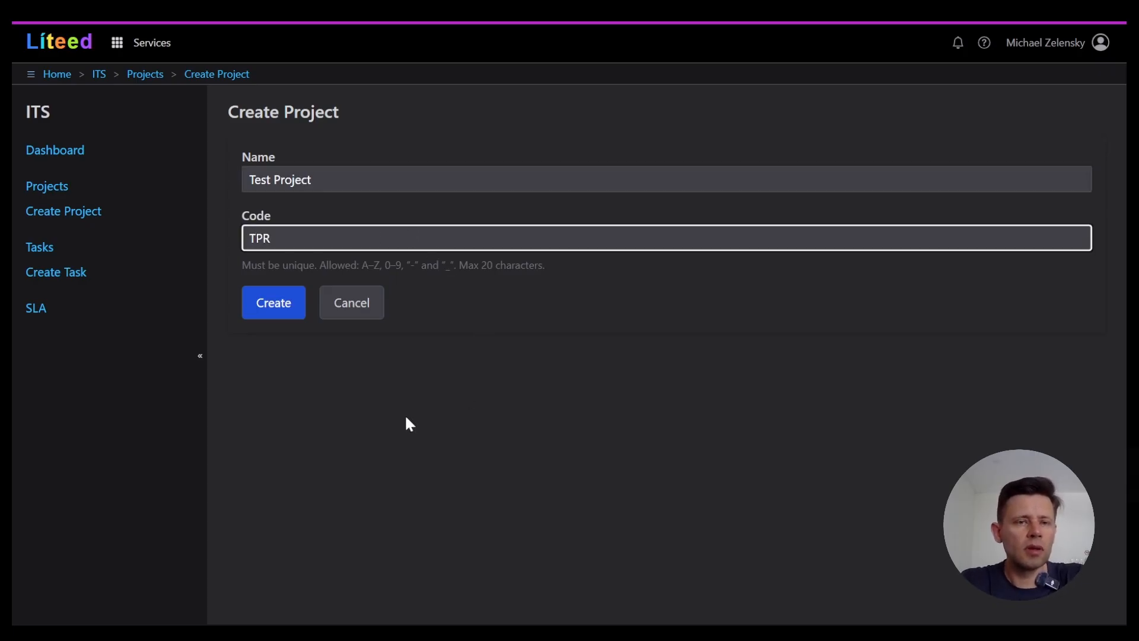
{"action": "left_click", "coordinate": [249, 307]}
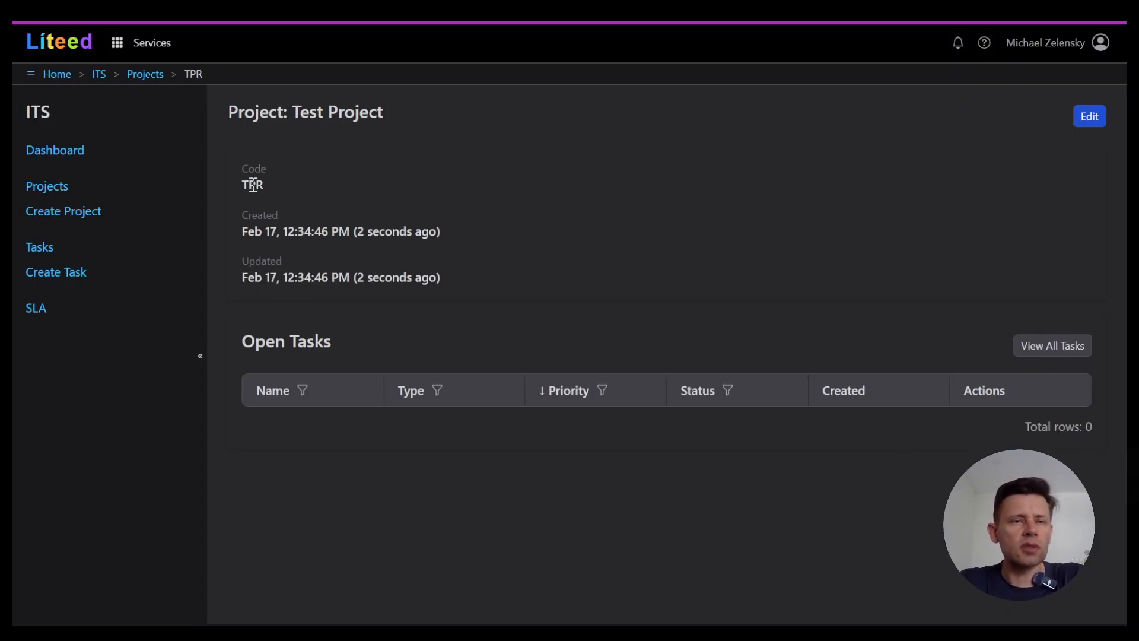
{"action": "left_click_drag", "start_coordinate": [295, 111], "coordinate": [415, 102]}
{"action": "left_click", "coordinate": [500, 246]}
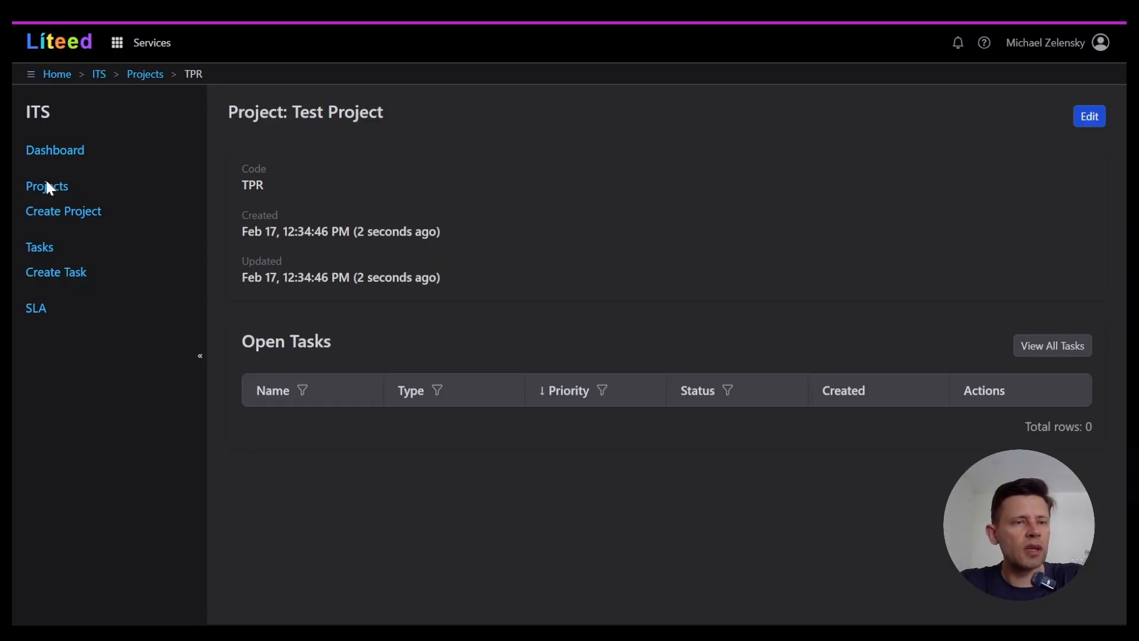
Show the list of all tasks and widen its Name column so the full task name fits.
{"action": "left_click", "coordinate": [31, 249]}
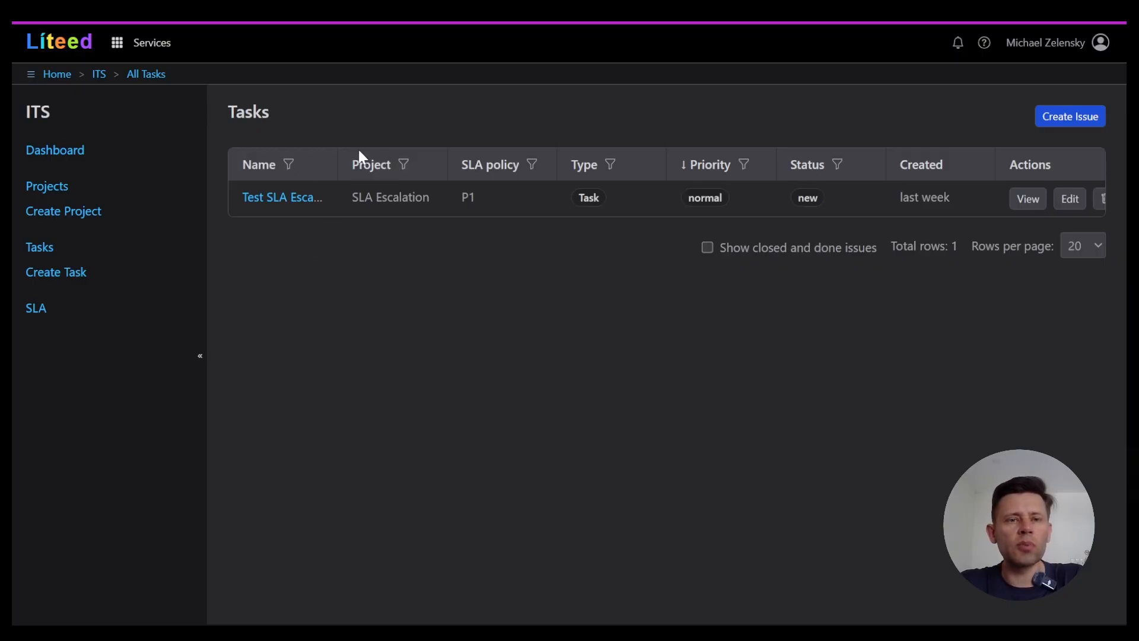
{"action": "left_click_drag", "start_coordinate": [335, 153], "coordinate": [379, 155]}
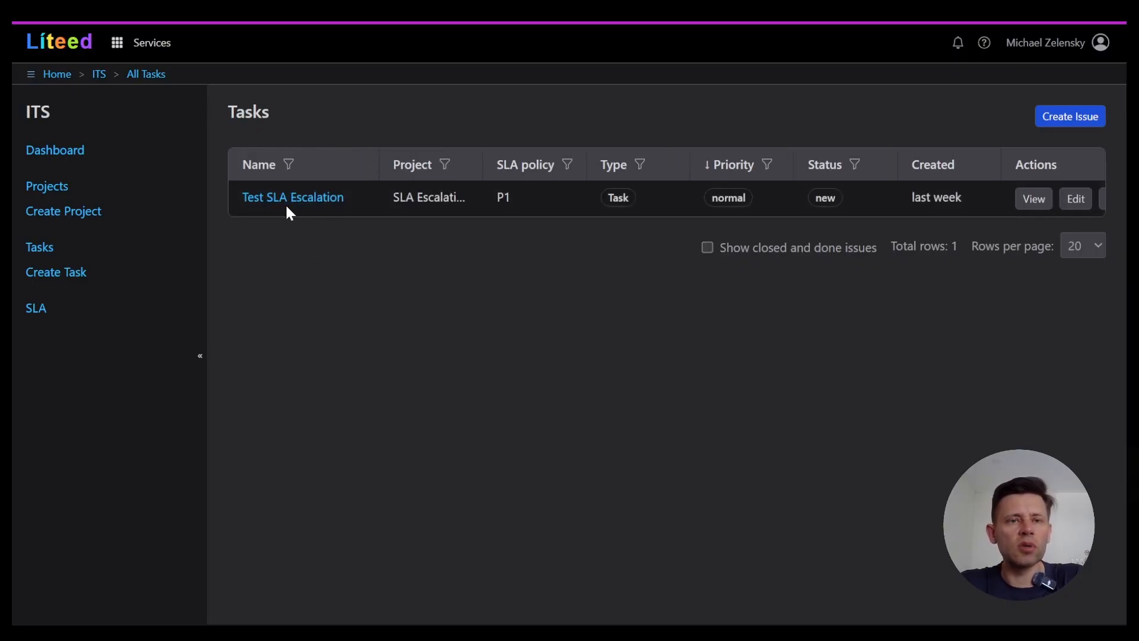
Start a new issue, check the available projects and reload the form to refresh the project choices.
{"action": "left_click", "coordinate": [1085, 119]}
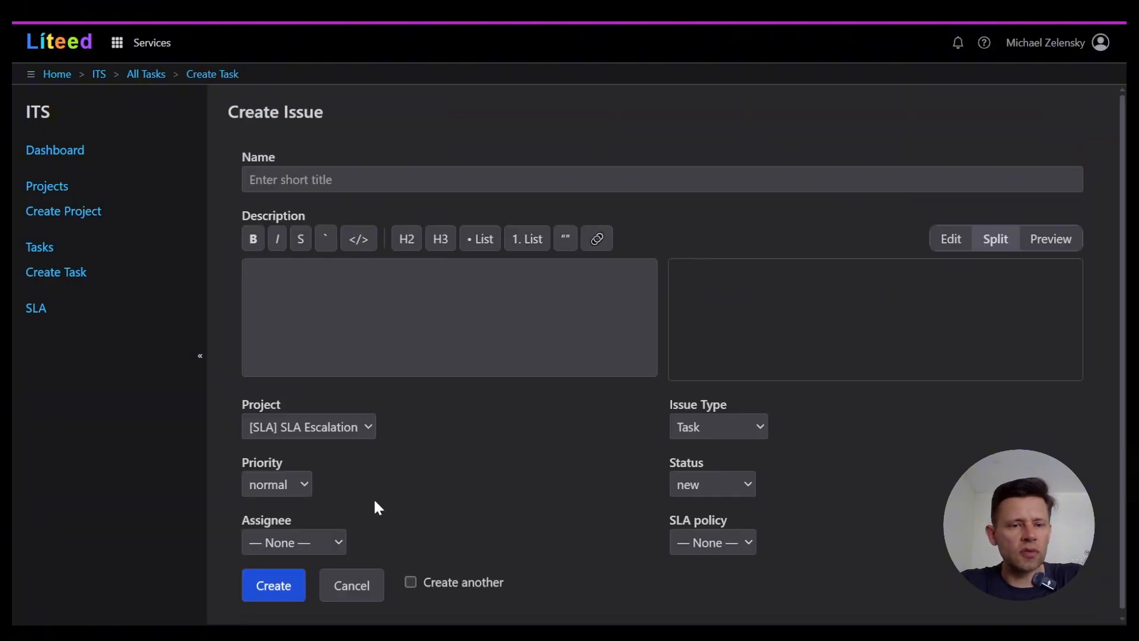
{"action": "left_click", "coordinate": [351, 429]}
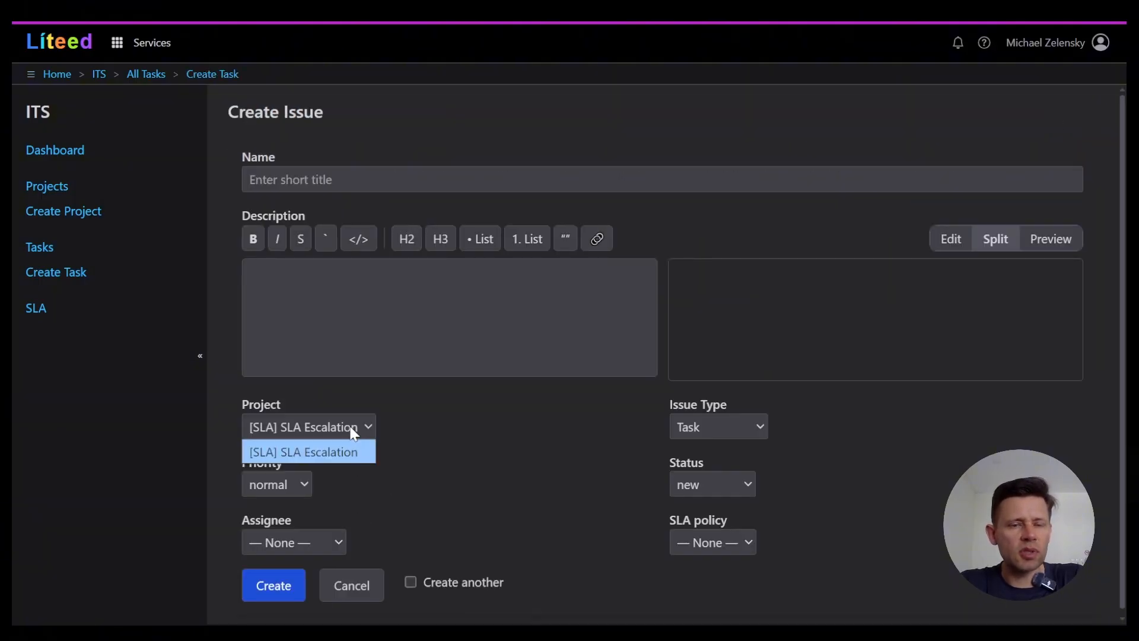
{"action": "left_click", "coordinate": [351, 429]}
{"action": "left_click", "coordinate": [351, 429]}
{"action": "left_click", "coordinate": [447, 355]}
{"action": "key", "text": "F5"}
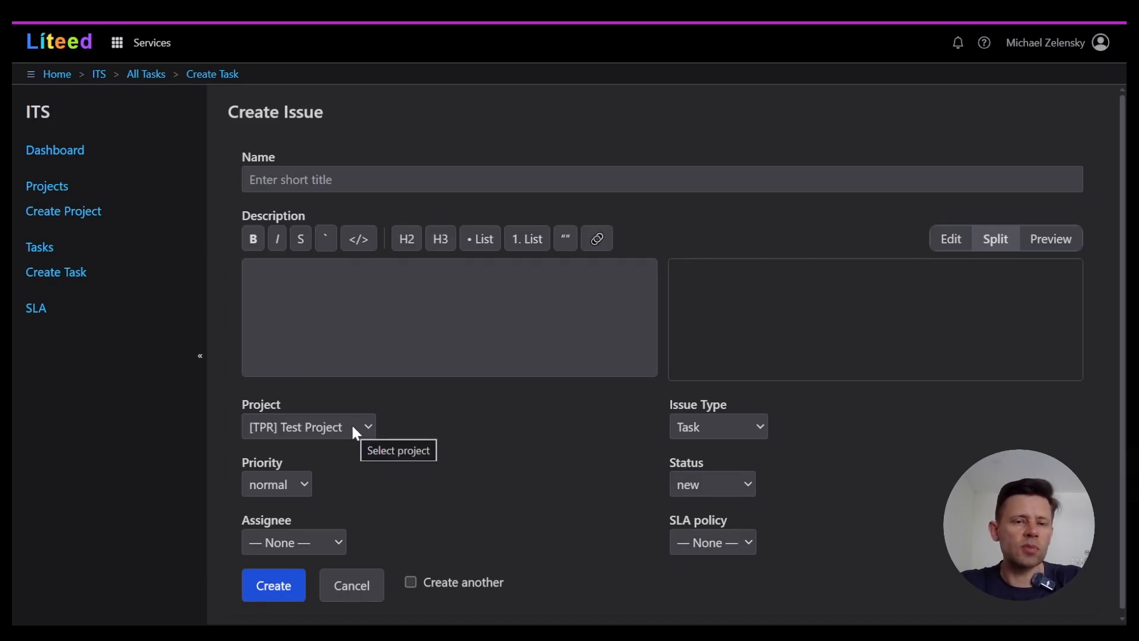
Name the new issue "Test Task for Test Project".
{"action": "left_click", "coordinate": [462, 183]}
{"action": "type", "text": "Test "}
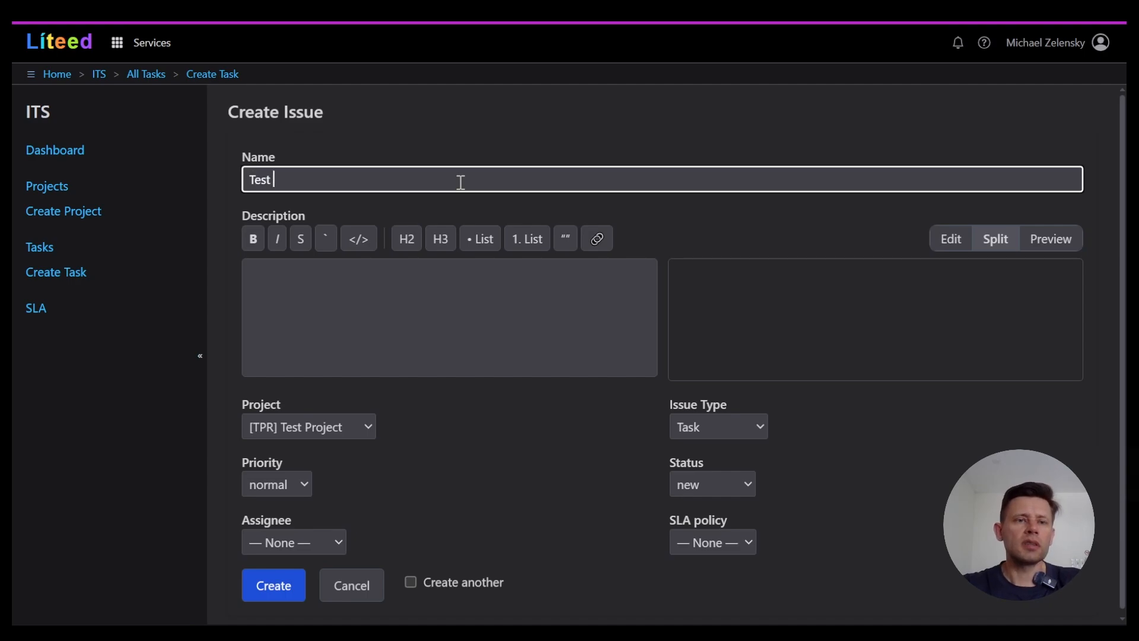
{"action": "type", "text": "Task for"}
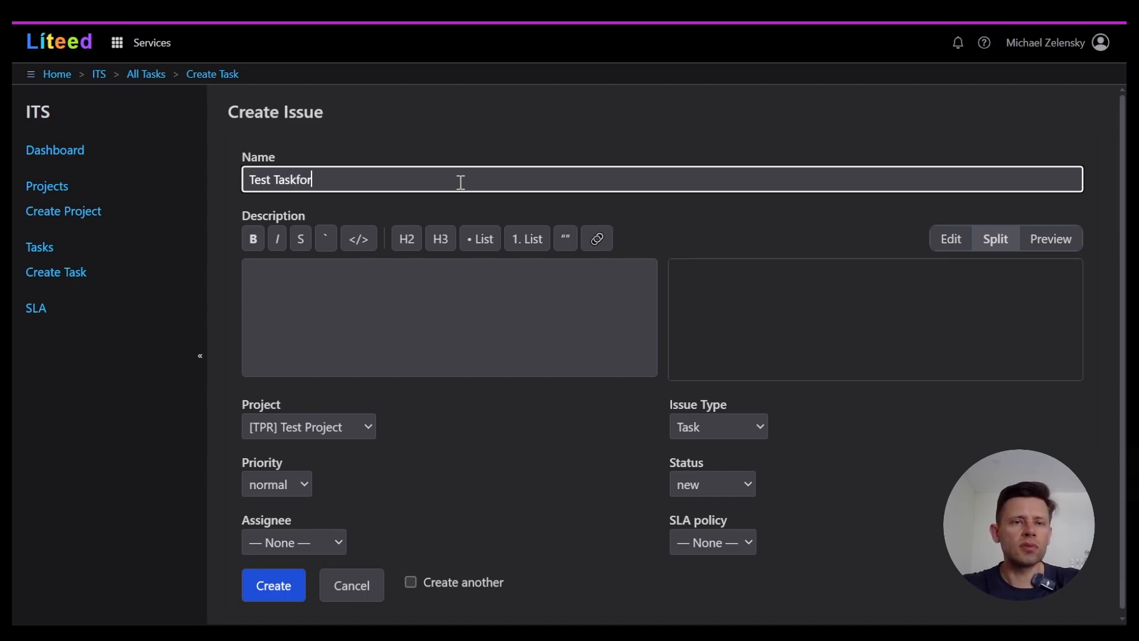
{"action": "key", "text": "BackSpace"}
{"action": "key", "text": "BackSpace"}
{"action": "key", "text": "BackSpace"}
{"action": "type", "text": "for Test Project"}
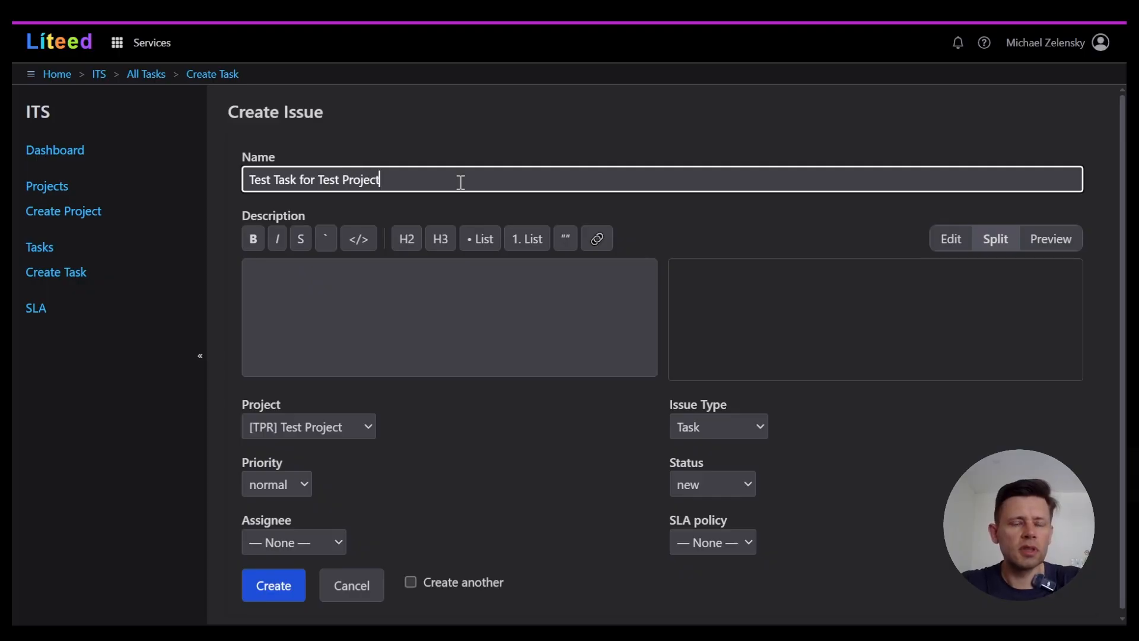
Enter "test description" as bold Markdown text in the issue's description.
{"action": "left_click", "coordinate": [459, 309]}
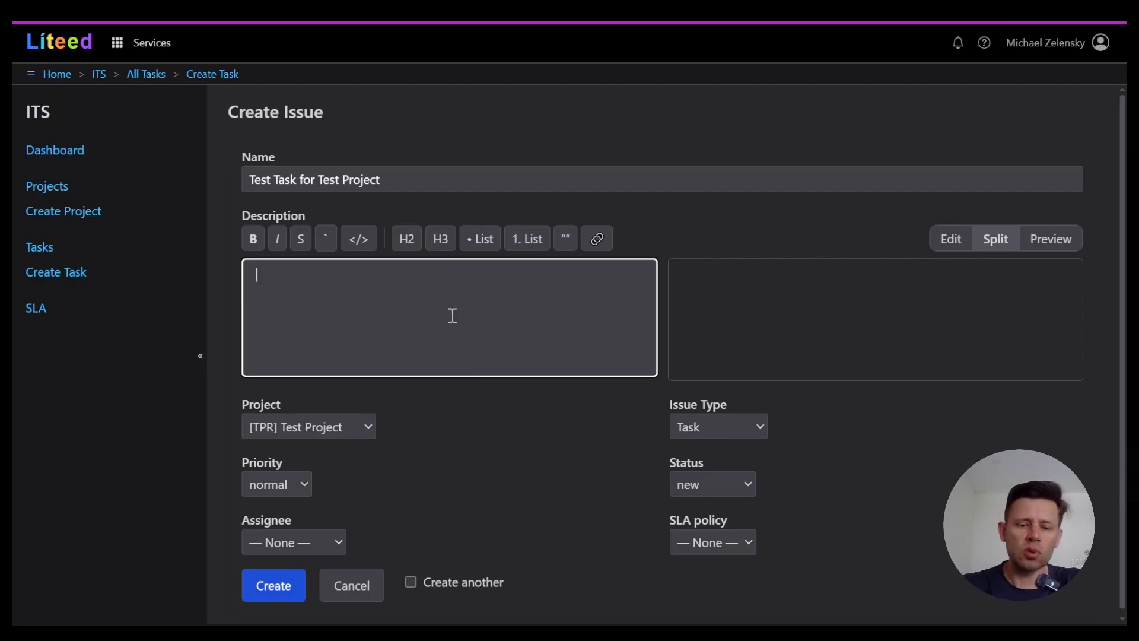
{"action": "type", "text": "****"}
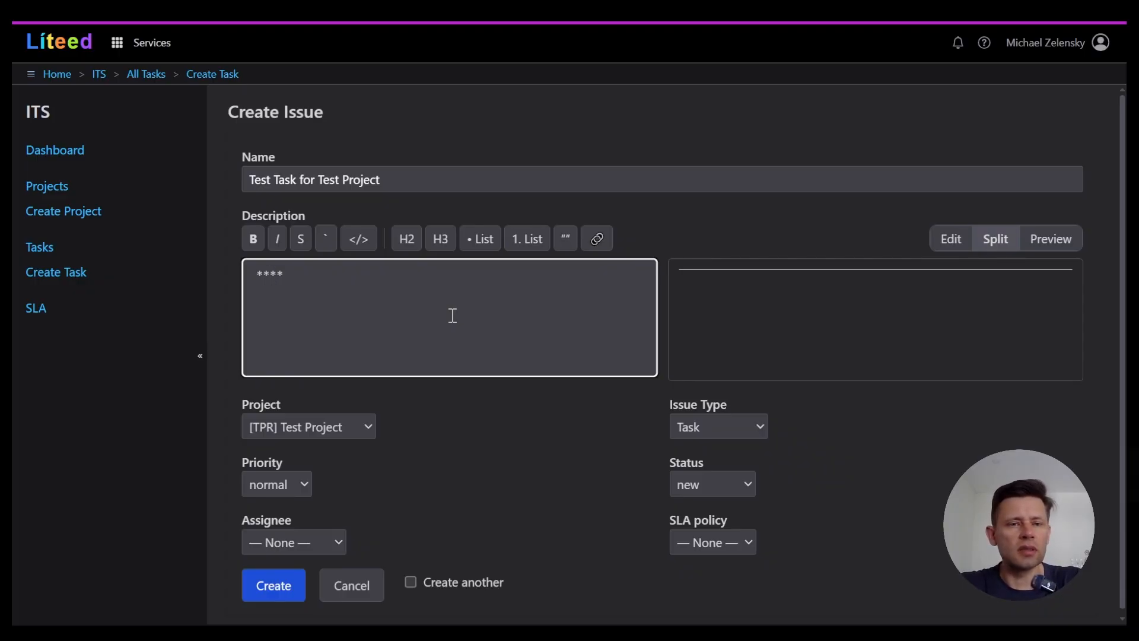
{"action": "type", "text": "test descrip"}
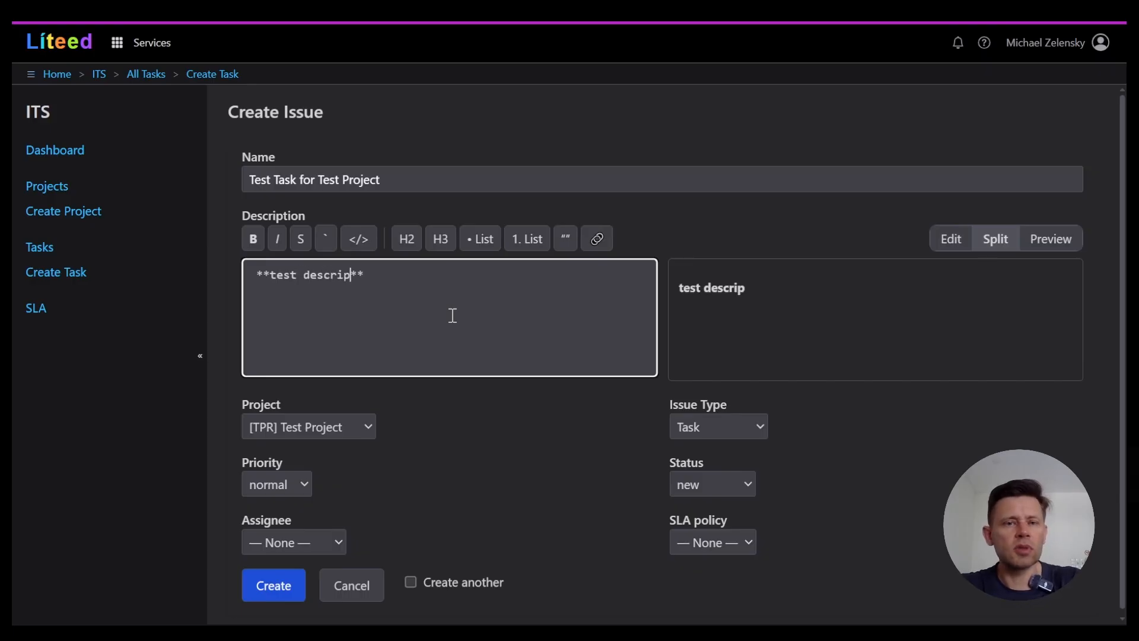
{"action": "type", "text": "tion"}
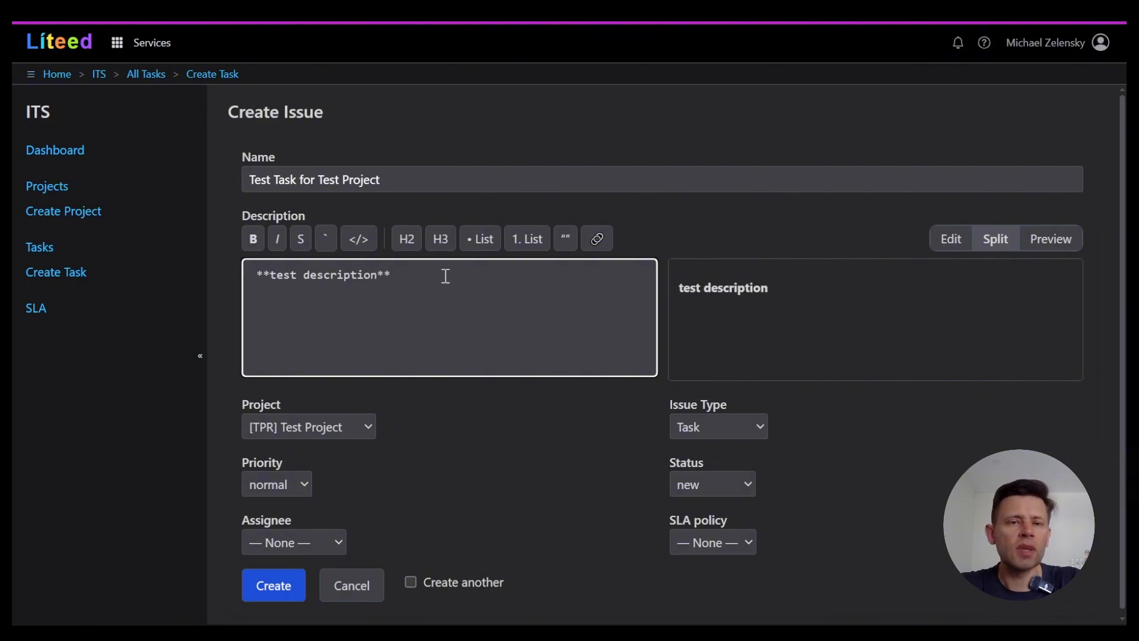
Add the line "another example" below the bold text in the description, separated by a blank line, and make it italic.
{"action": "left_click", "coordinate": [422, 281]}
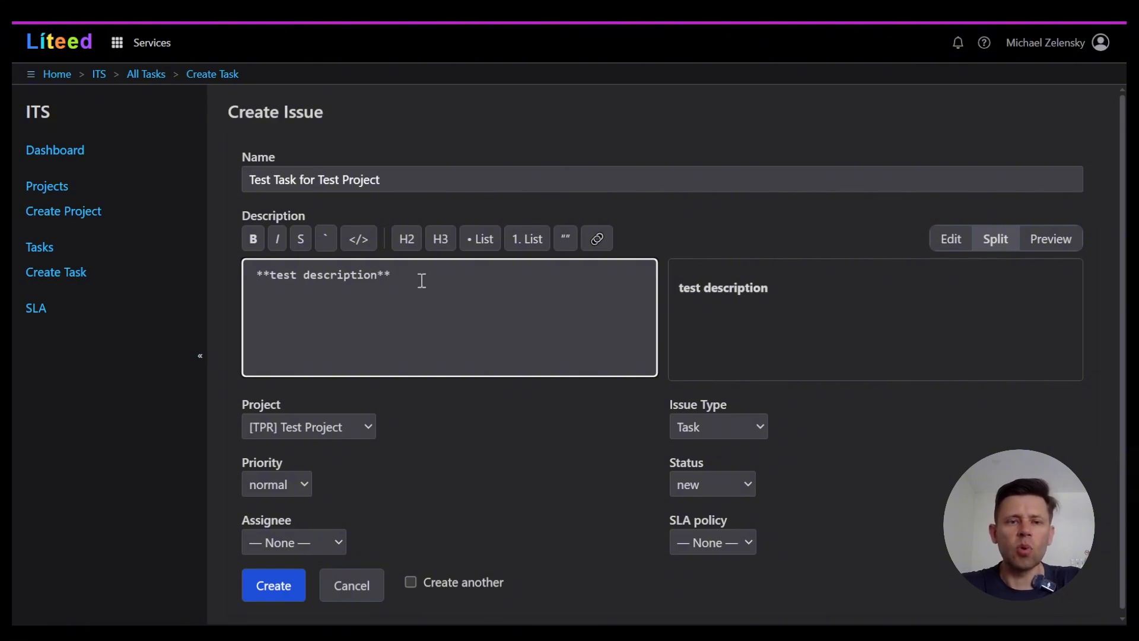
{"action": "key", "text": "Return"}
{"action": "key", "text": "Return"}
{"action": "type", "text": "__"}
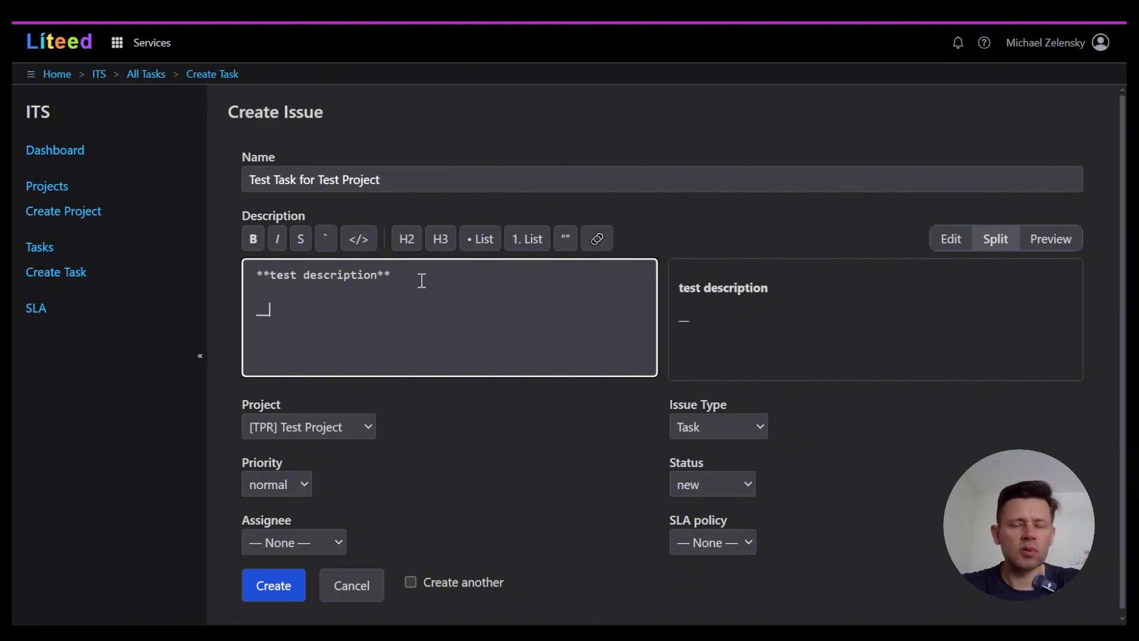
{"action": "key", "text": "BackSpace"}
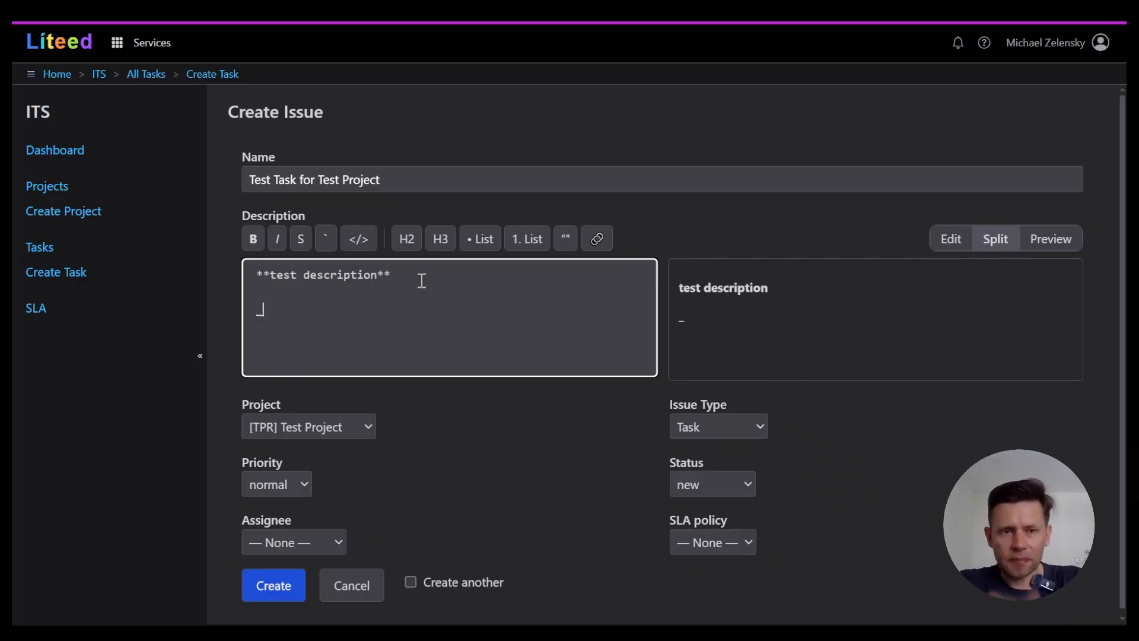
{"action": "type", "text": "other"}
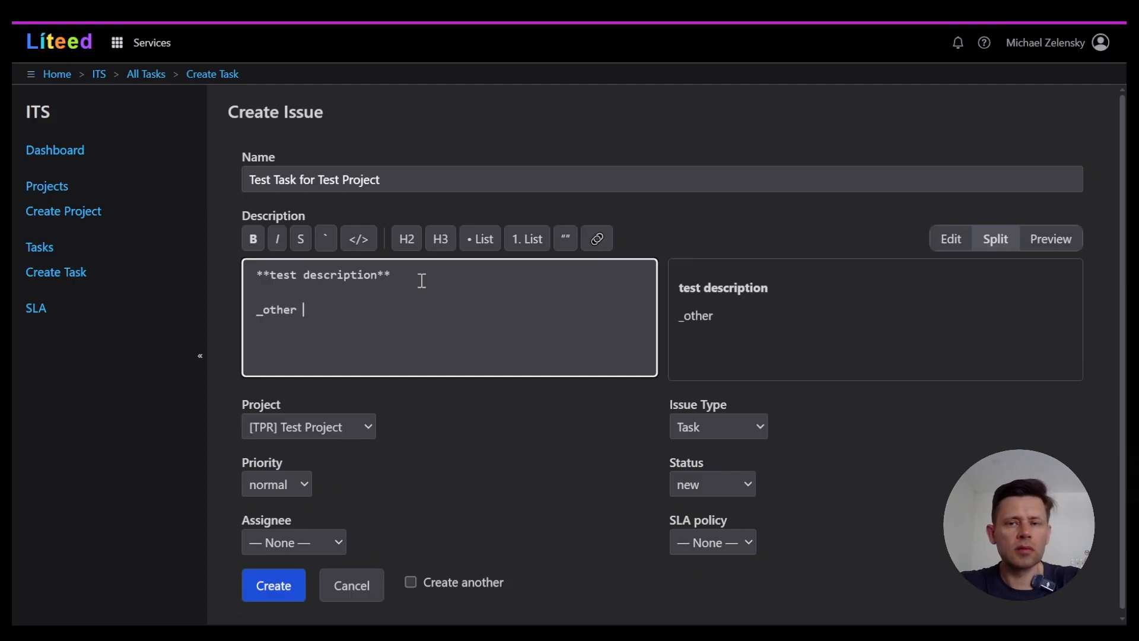
{"action": "key", "text": "ctrl+BackSpace"}
{"action": "type", "text": "anot"}
{"action": "key", "text": "BackSpace"}
{"action": "key", "text": "BackSpace"}
{"action": "key", "text": "BackSpace"}
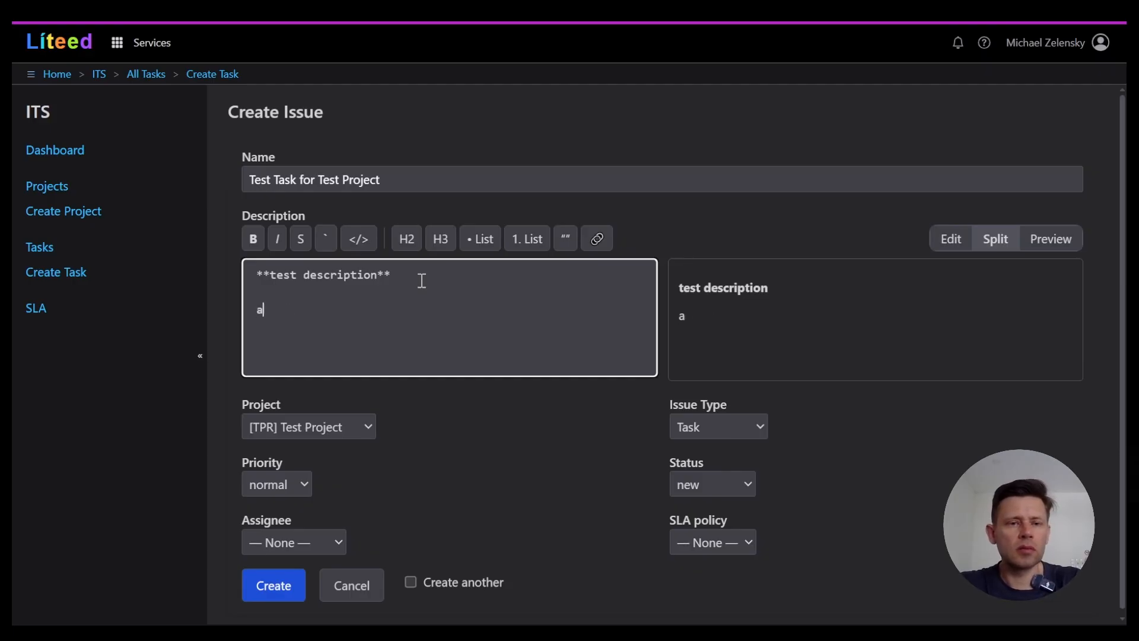
{"action": "type", "text": "nother example"}
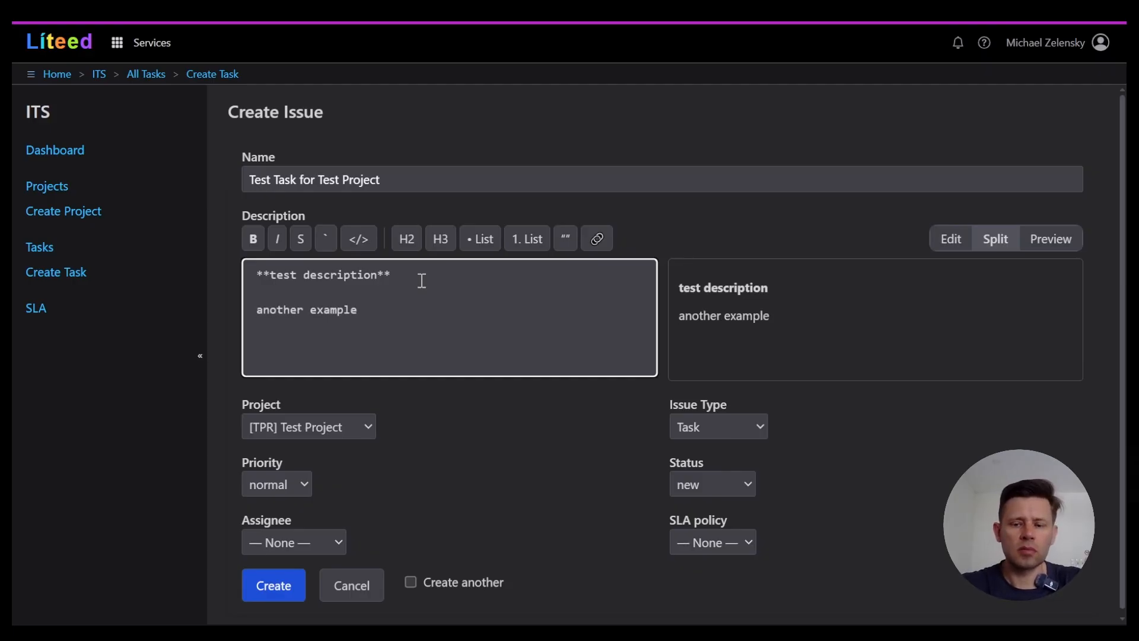
{"action": "key", "text": "shift+Home"}
{"action": "left_click", "coordinate": [276, 240]}
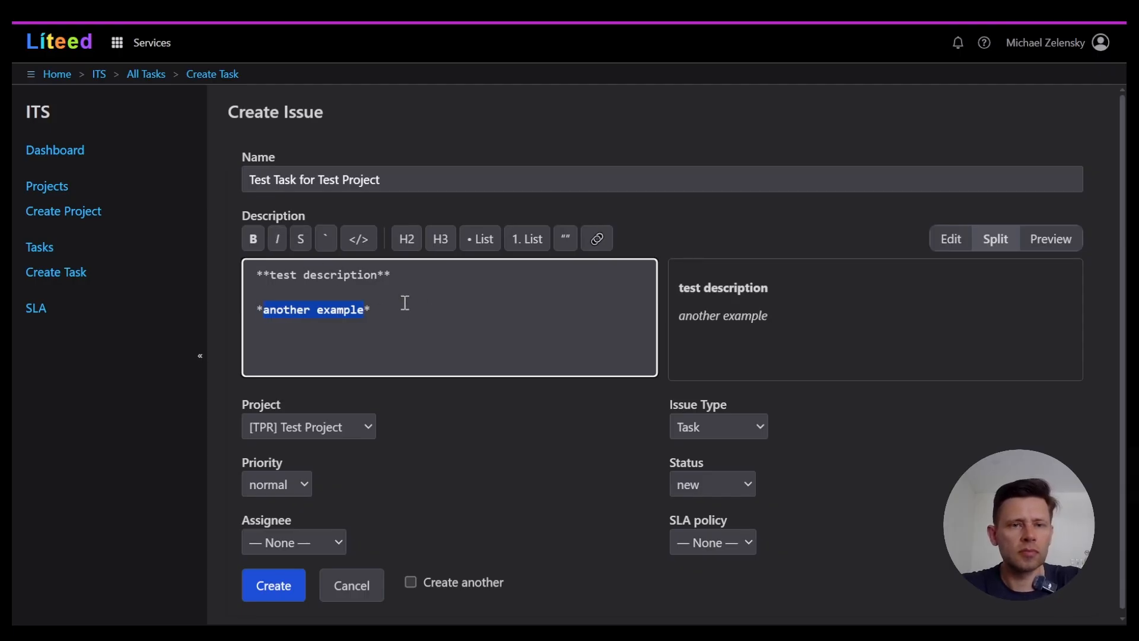
Add the line "and another" below the italic text, format it as strikethrough, and leave blank space after it.
{"action": "left_click", "coordinate": [416, 318]}
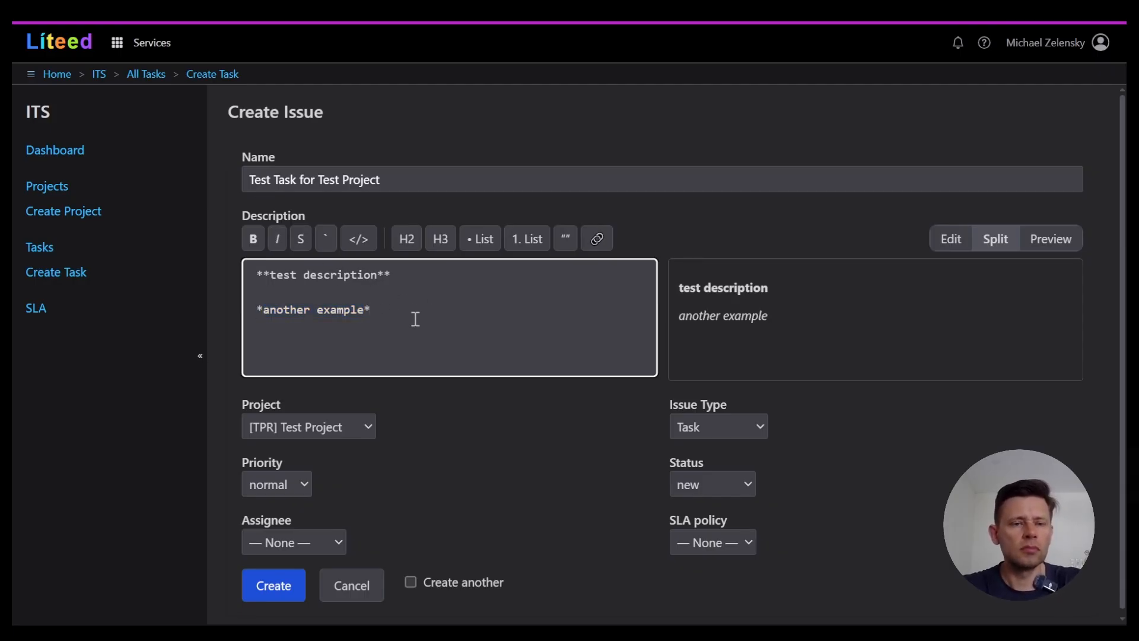
{"action": "key", "text": "Return"}
{"action": "key", "text": "Return"}
{"action": "type", "text": "and ont"}
{"action": "key", "text": "BackSpace"}
{"action": "key", "text": "BackSpace"}
{"action": "key", "text": "BackSpace"}
{"action": "type", "text": "a"}
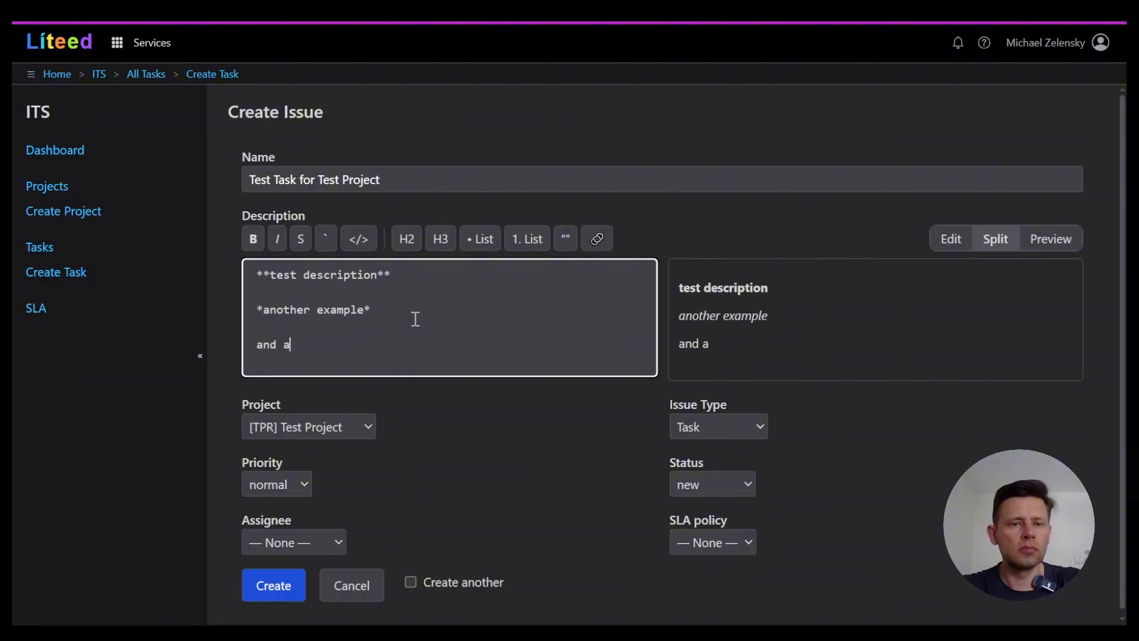
{"action": "type", "text": "nother"}
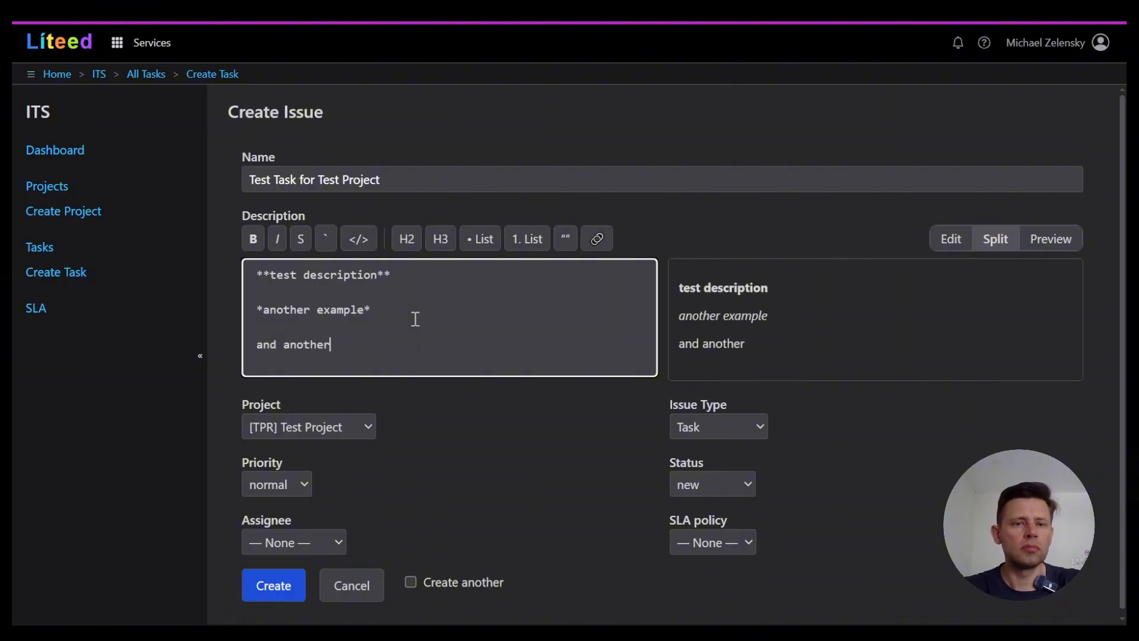
{"action": "key", "text": "shift+Home"}
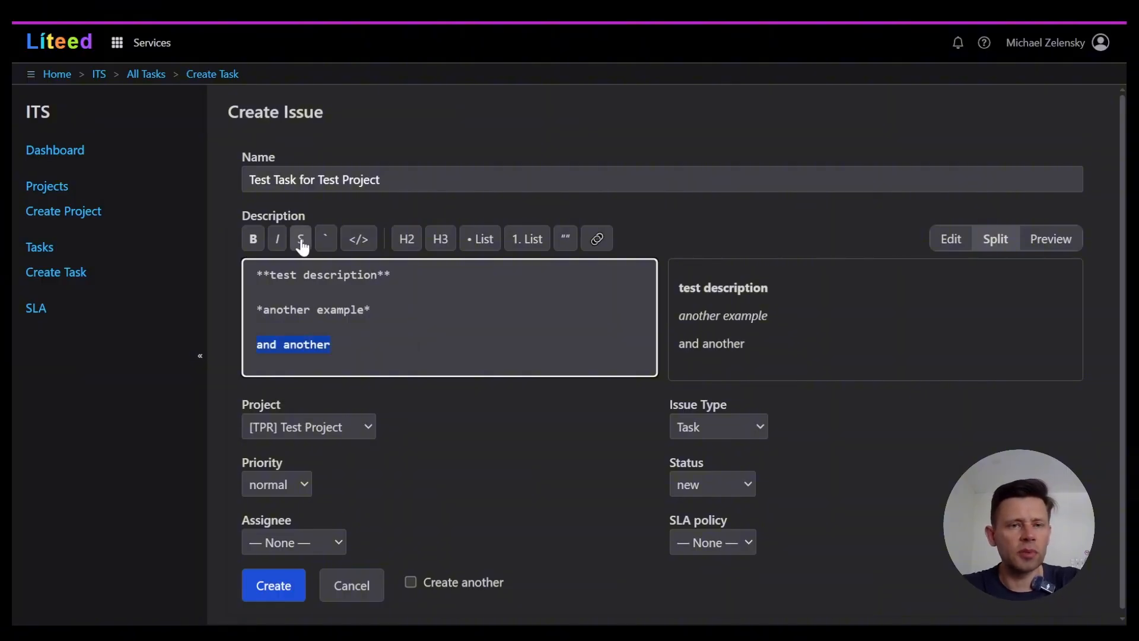
{"action": "left_click", "coordinate": [302, 241]}
{"action": "left_click", "coordinate": [402, 341]}
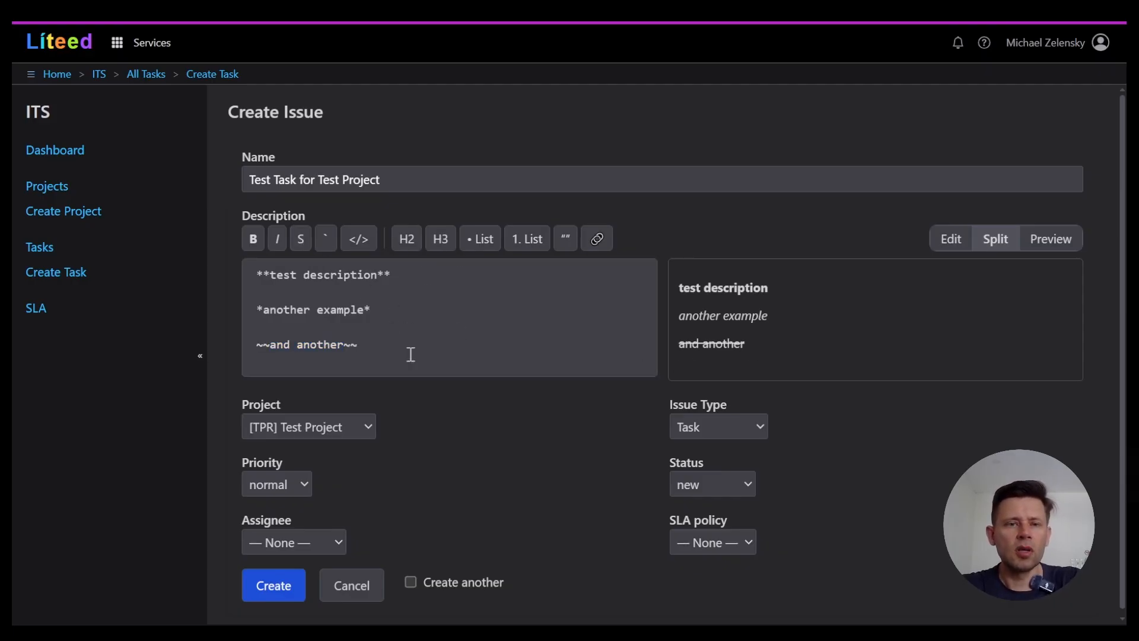
{"action": "key", "text": "Return"}
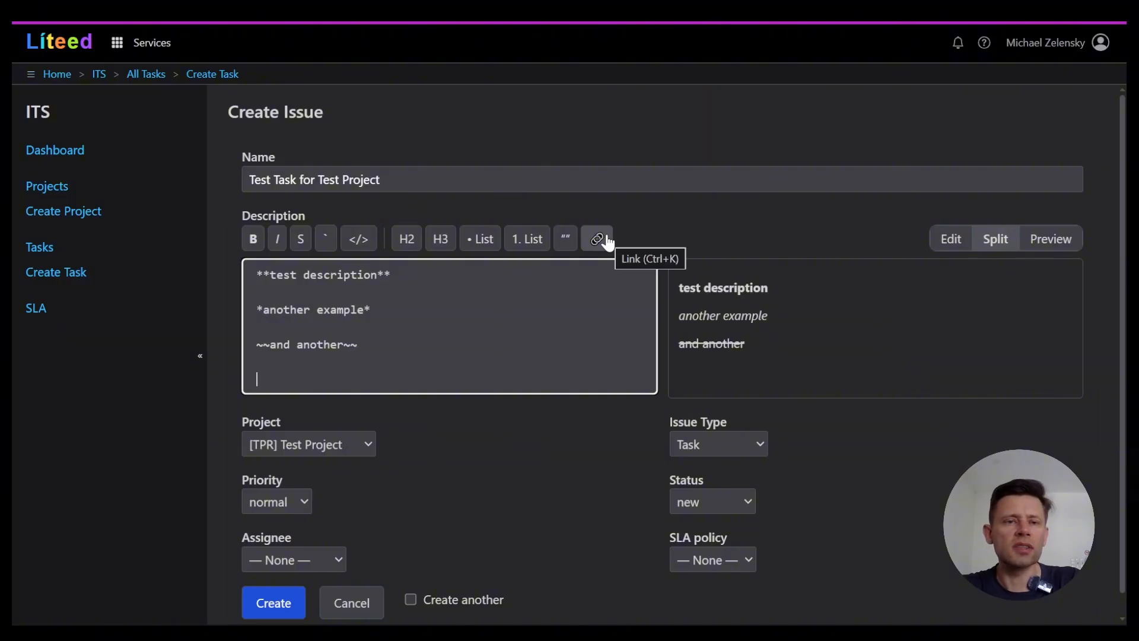
{"action": "left_click", "coordinate": [457, 346]}
{"action": "key", "text": "Return"}
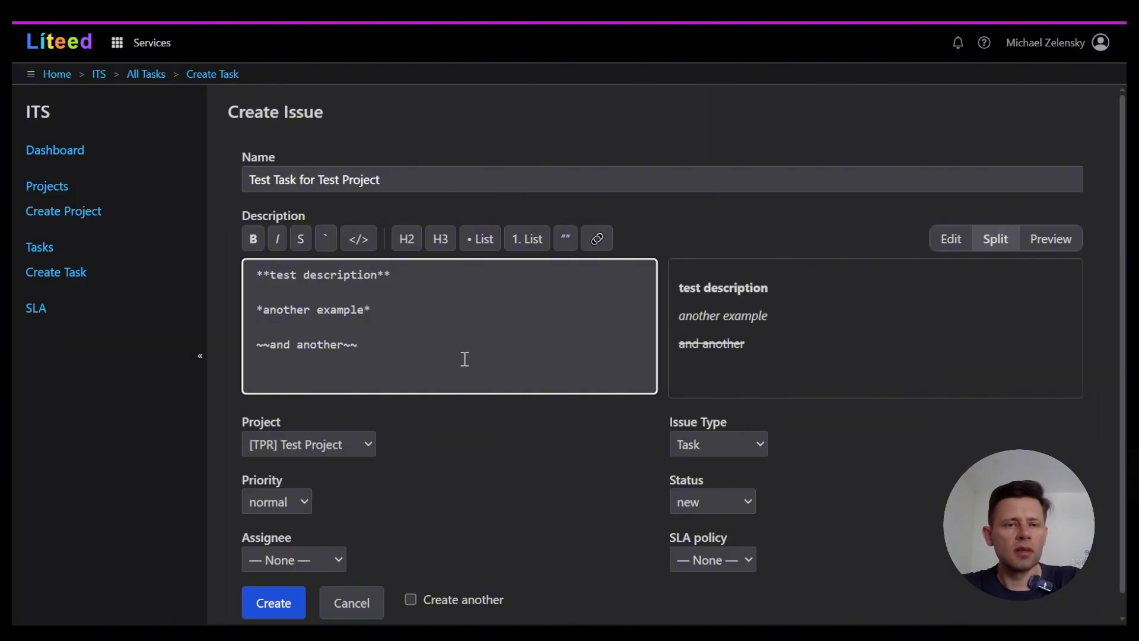
Review the priority choices and set the new issue's priority to critical.
{"action": "scroll", "coordinate": [479, 486], "scroll_direction": "down", "scroll_amount": 1}
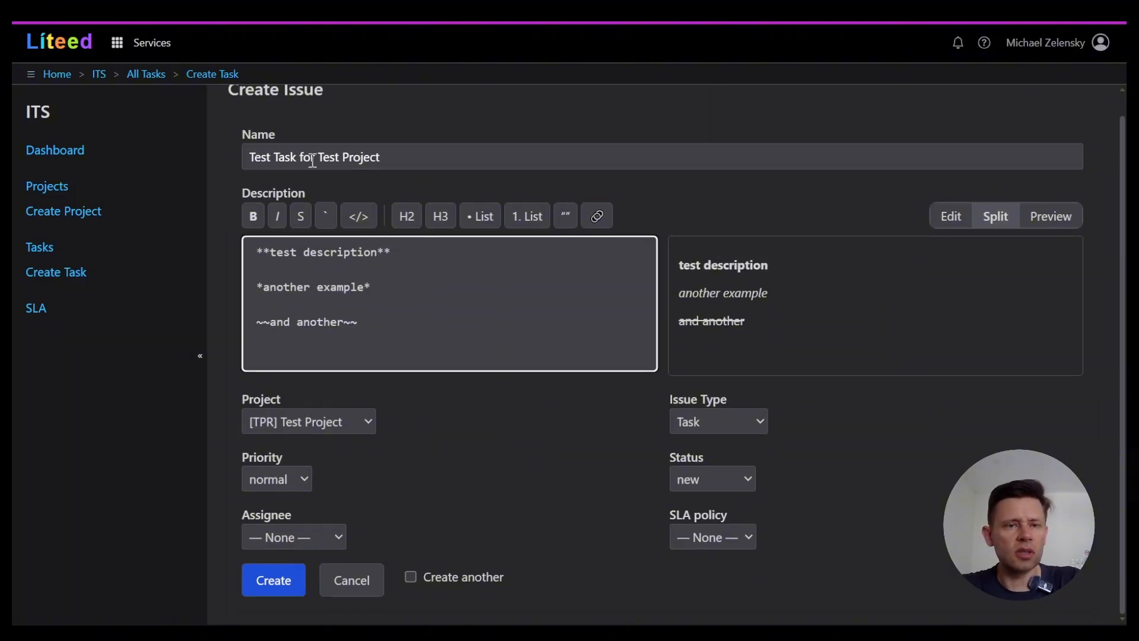
{"action": "left_click", "coordinate": [295, 480]}
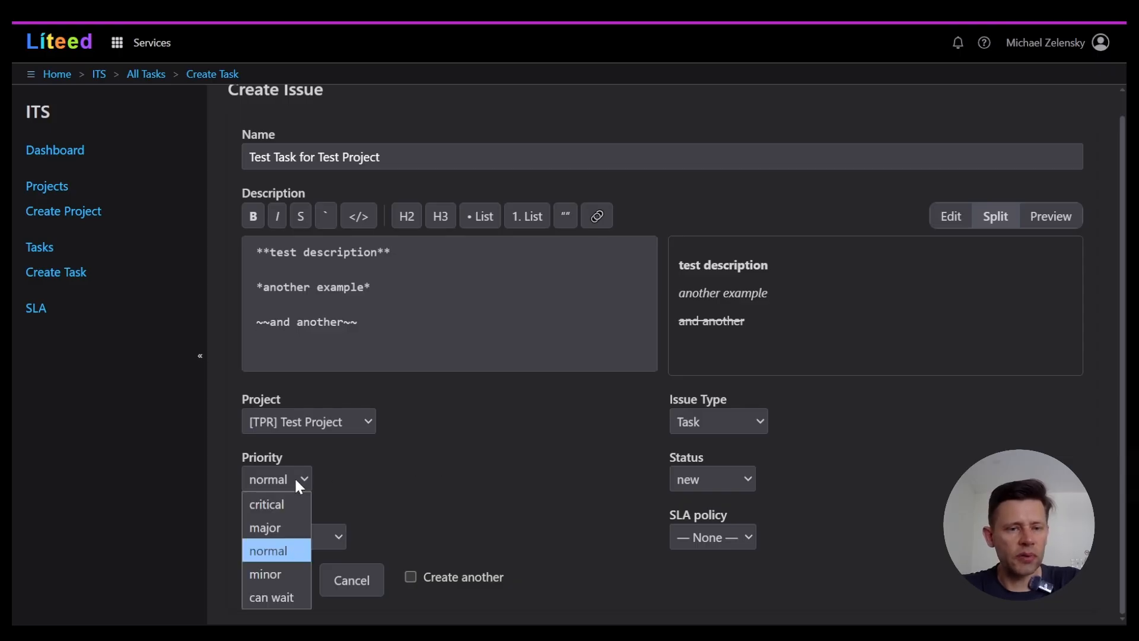
{"action": "left_click", "coordinate": [472, 517]}
{"action": "left_click", "coordinate": [281, 483]}
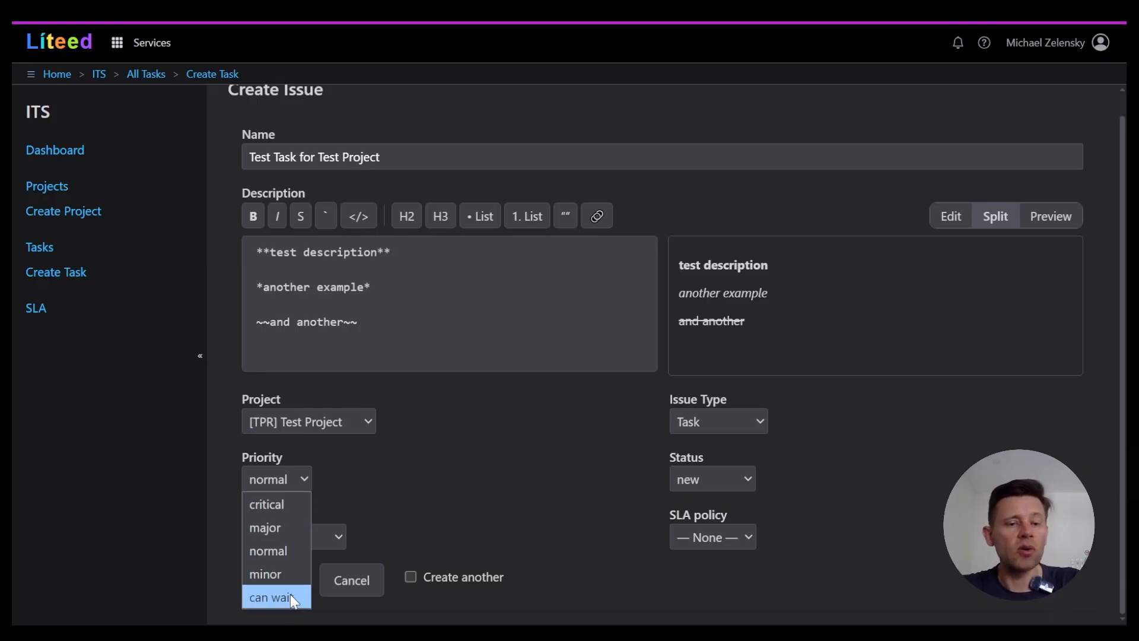
{"action": "left_click", "coordinate": [544, 457]}
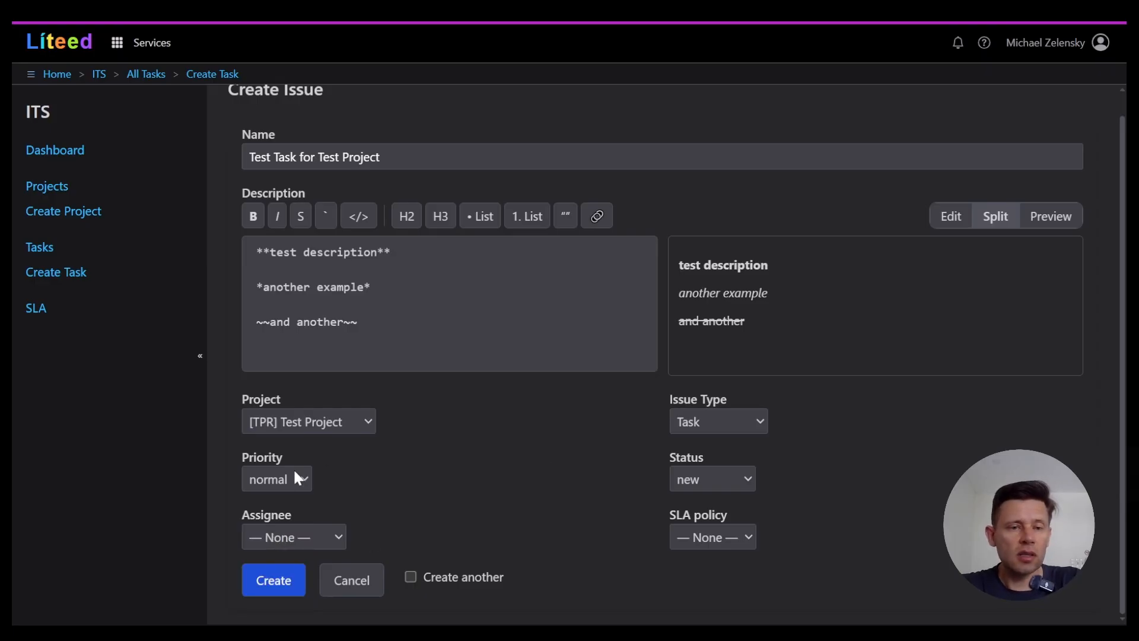
{"action": "left_click", "coordinate": [279, 477]}
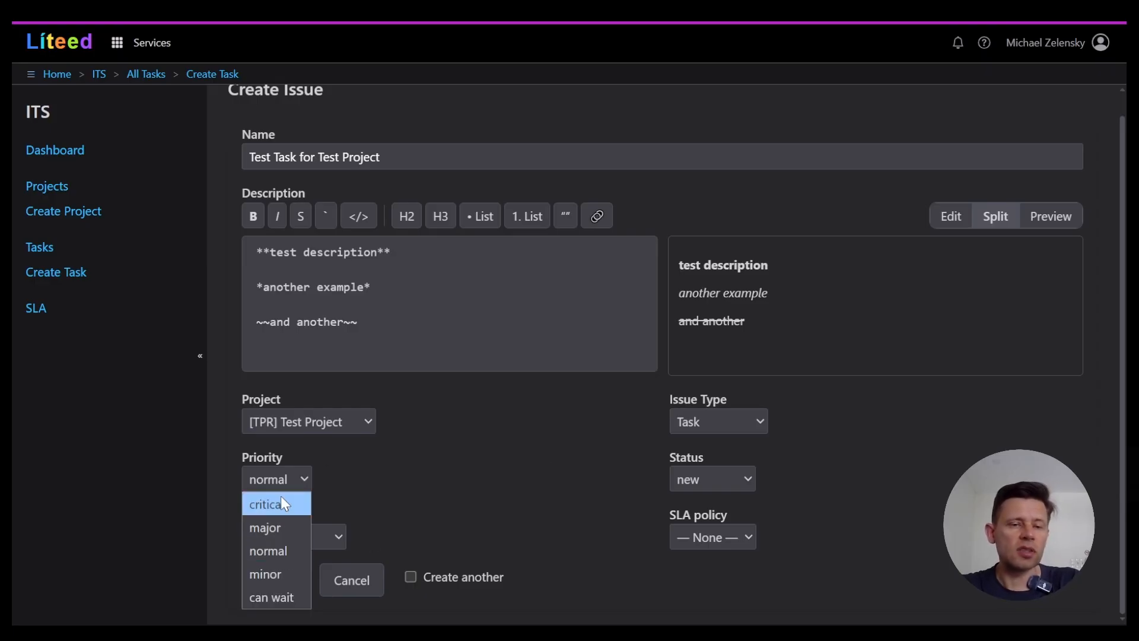
{"action": "left_click", "coordinate": [282, 503]}
Set the issue type to Bug and, after reviewing the status choices, select the status new.
{"action": "left_click", "coordinate": [755, 430]}
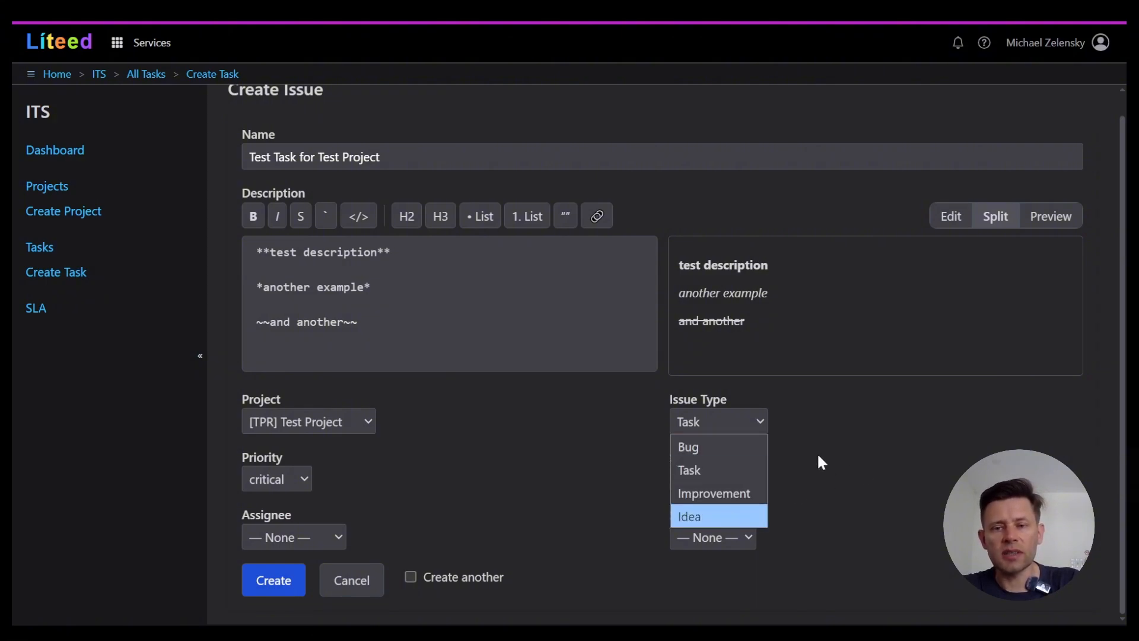
{"action": "left_click", "coordinate": [721, 445]}
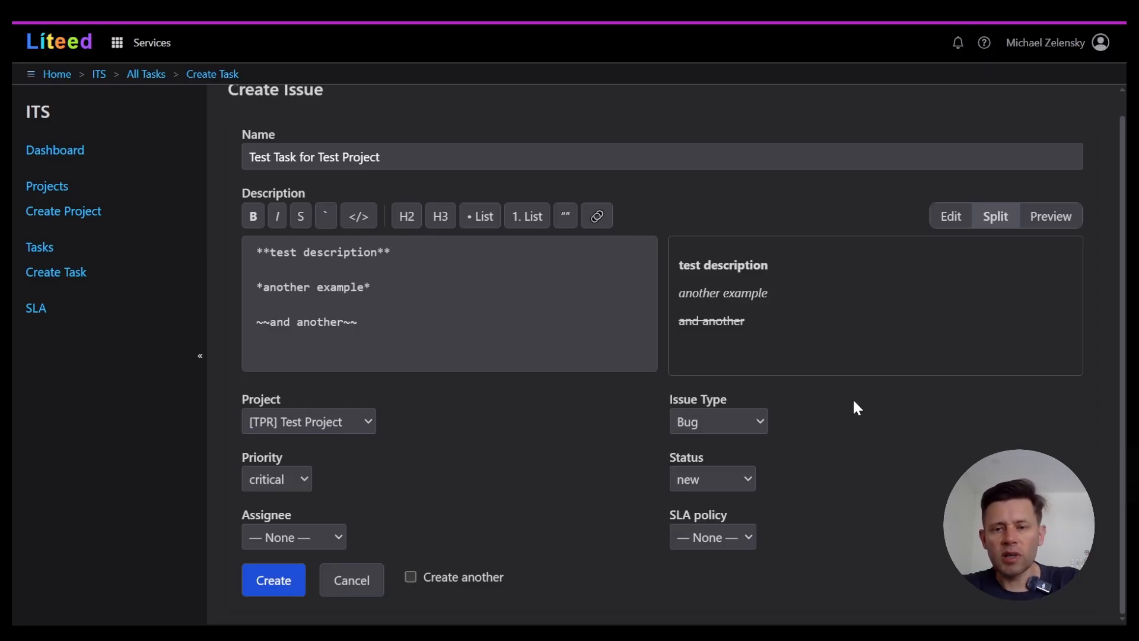
{"action": "left_click", "coordinate": [720, 484]}
{"action": "left_click", "coordinate": [851, 509]}
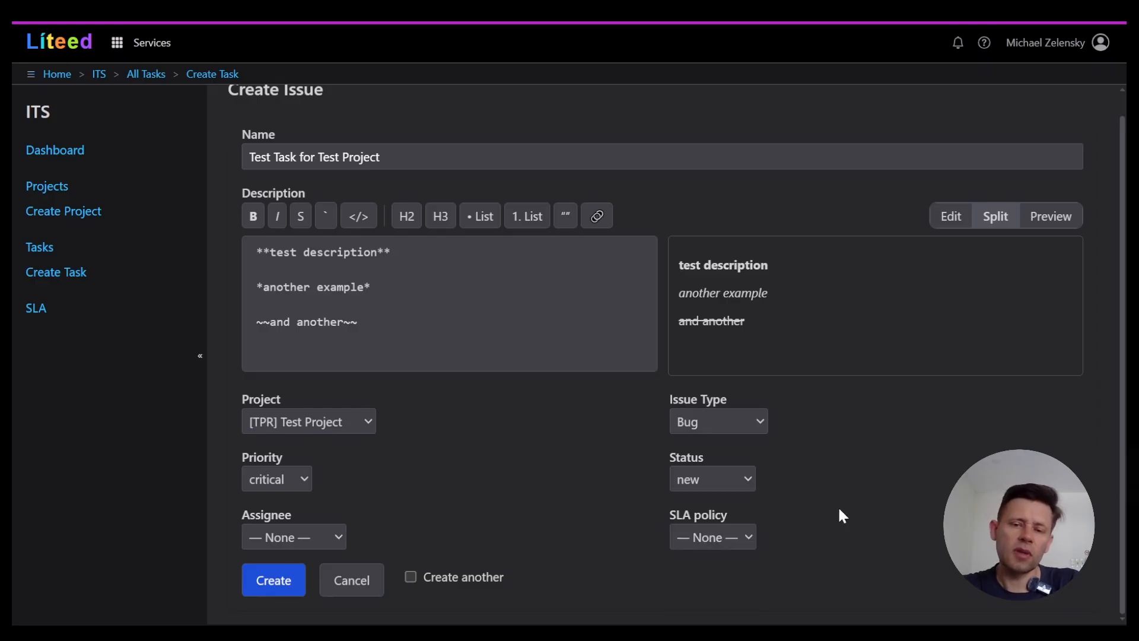
{"action": "left_click", "coordinate": [695, 487]}
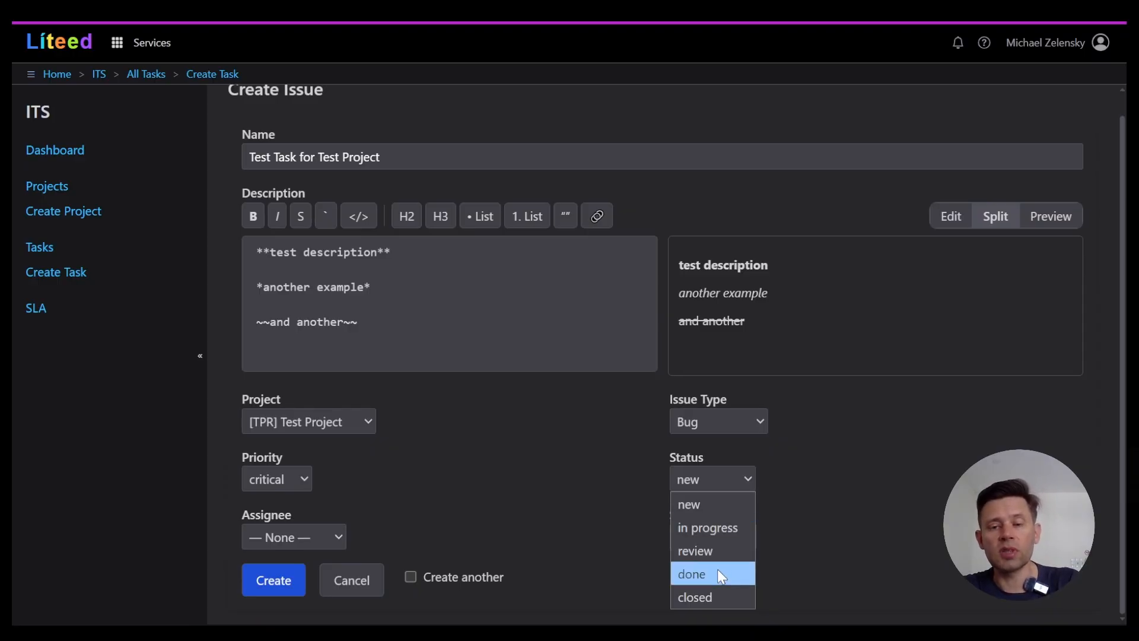
{"action": "left_click", "coordinate": [715, 505]}
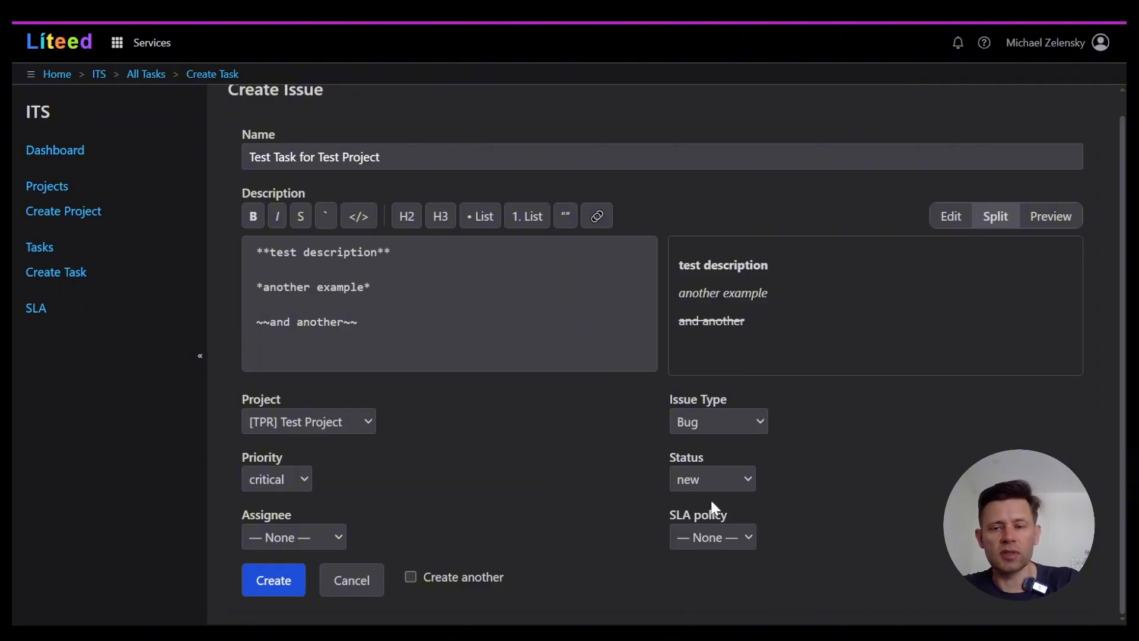
Assign the issue to the listed user account and check the SLA policy choices without selecting one.
{"action": "left_click", "coordinate": [330, 538]}
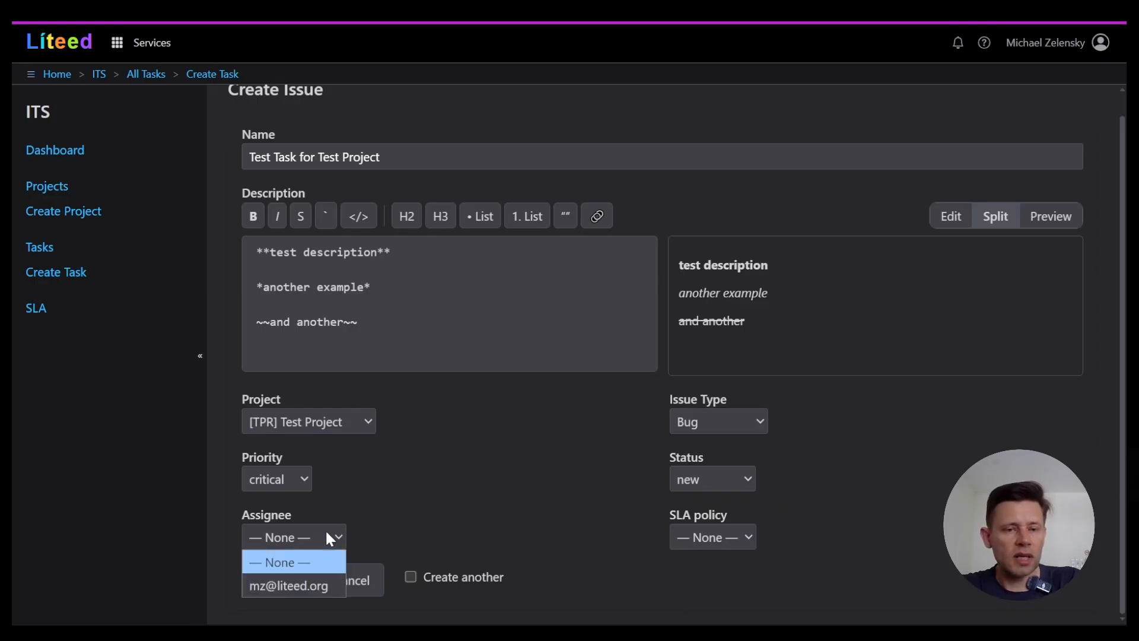
{"action": "left_click", "coordinate": [515, 521]}
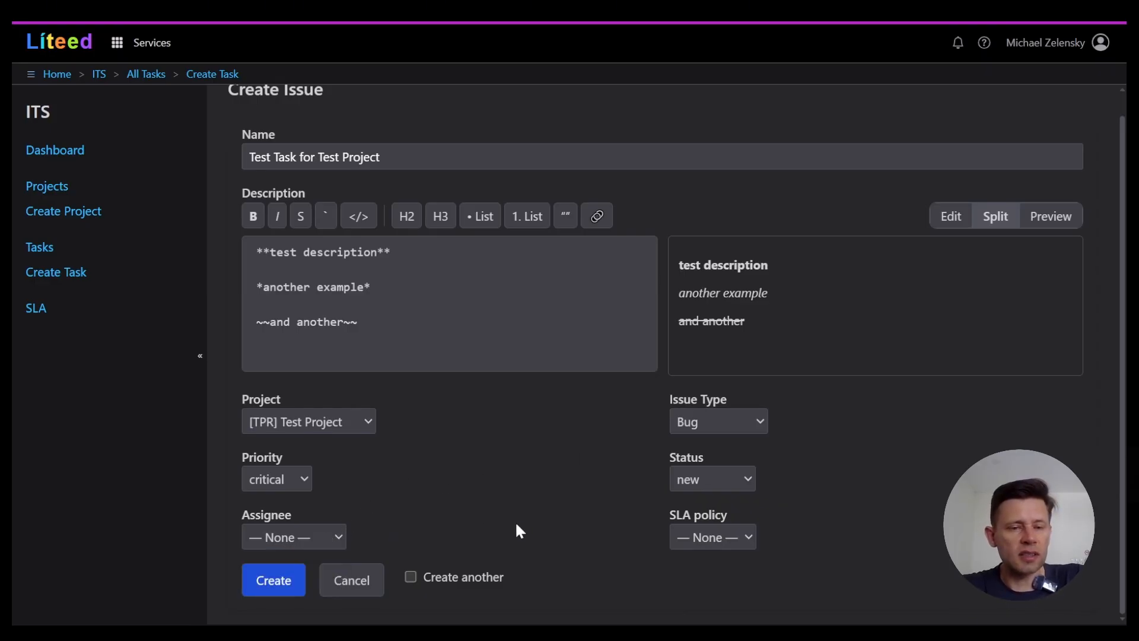
{"action": "left_click", "coordinate": [315, 540]}
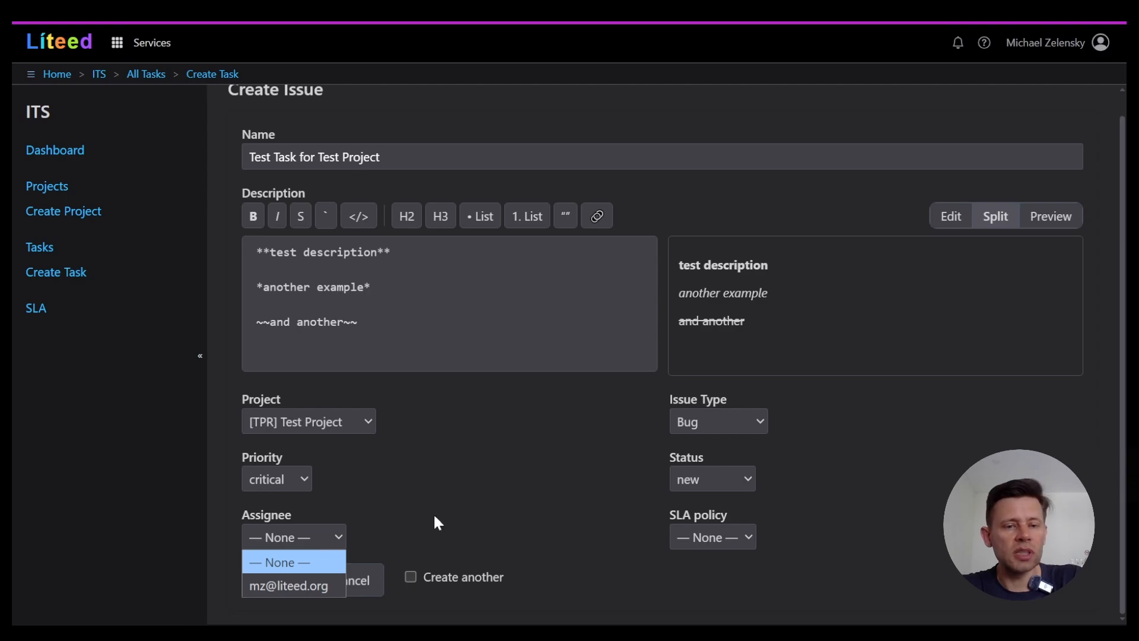
{"action": "left_click", "coordinate": [307, 587]}
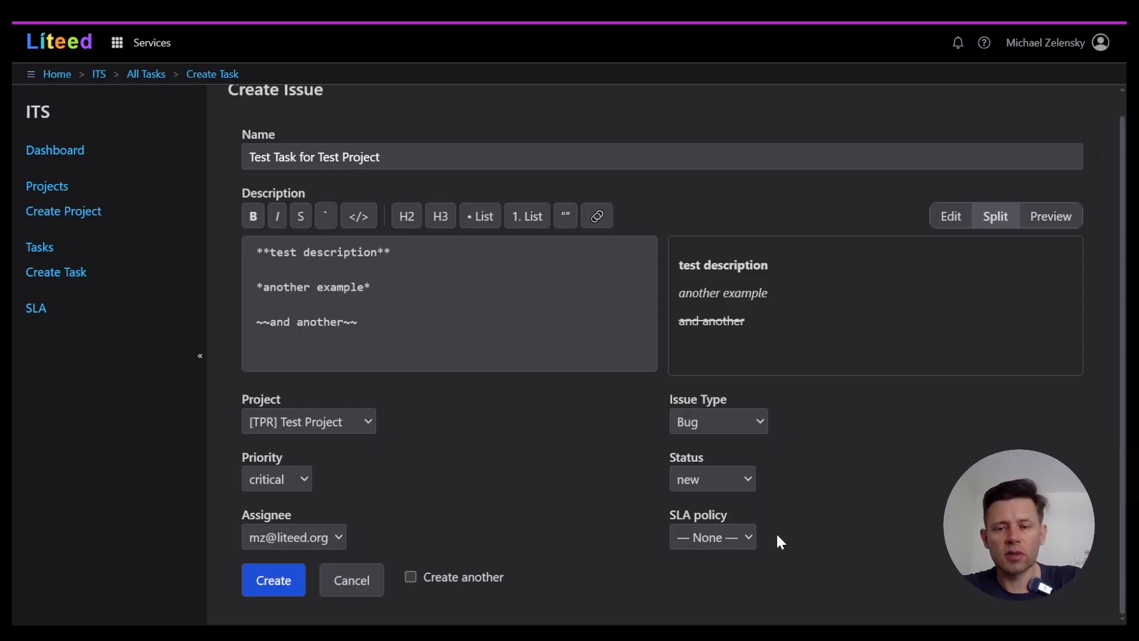
{"action": "left_click", "coordinate": [749, 537]}
{"action": "left_click", "coordinate": [868, 532]}
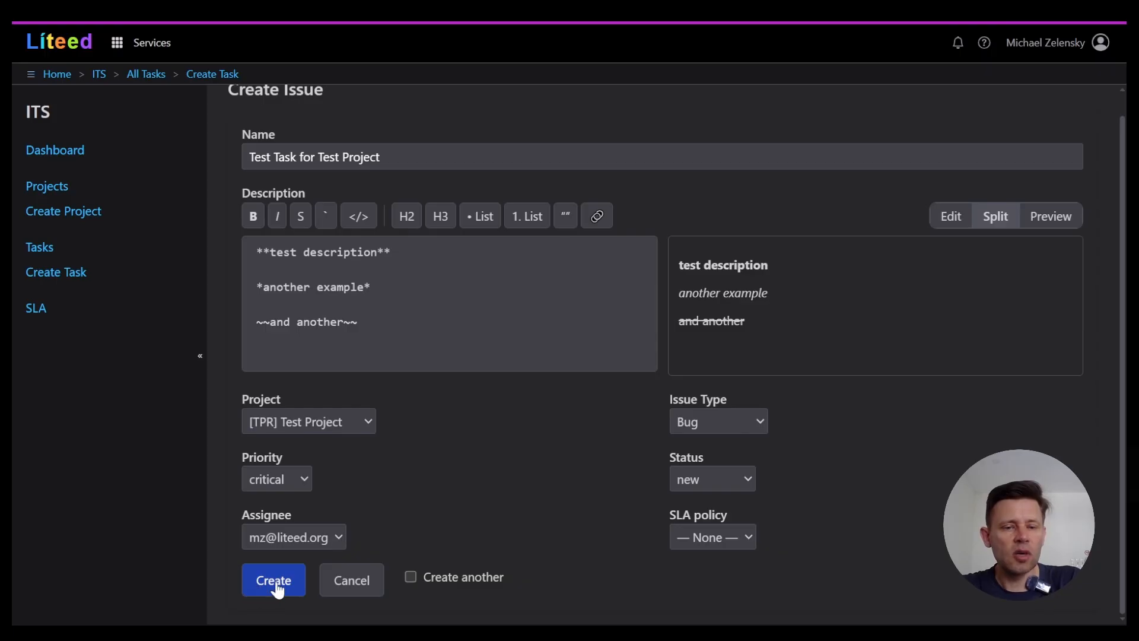
Create the issue in the test project and dismiss the creation notification.
{"action": "left_click", "coordinate": [411, 576]}
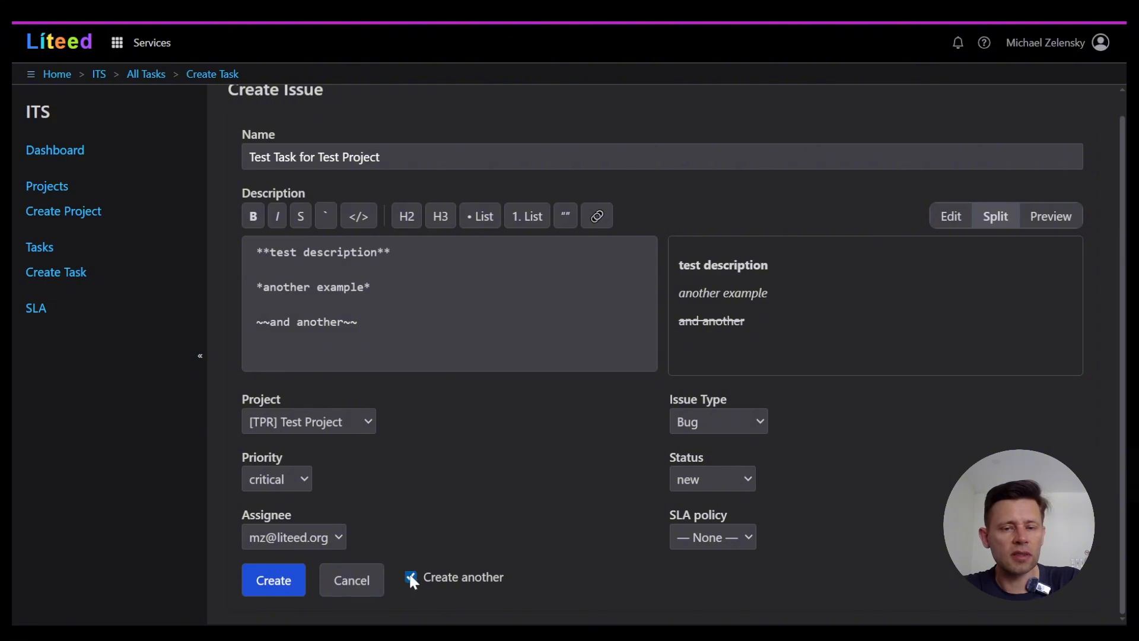
{"action": "left_click", "coordinate": [264, 579]}
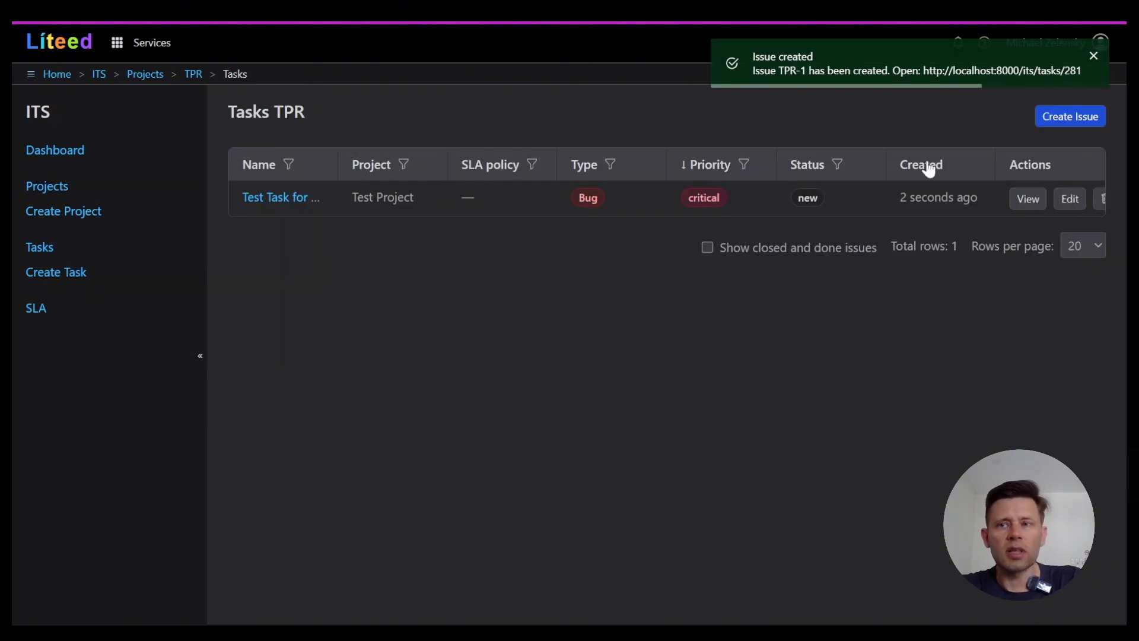
{"action": "left_click", "coordinate": [1094, 58]}
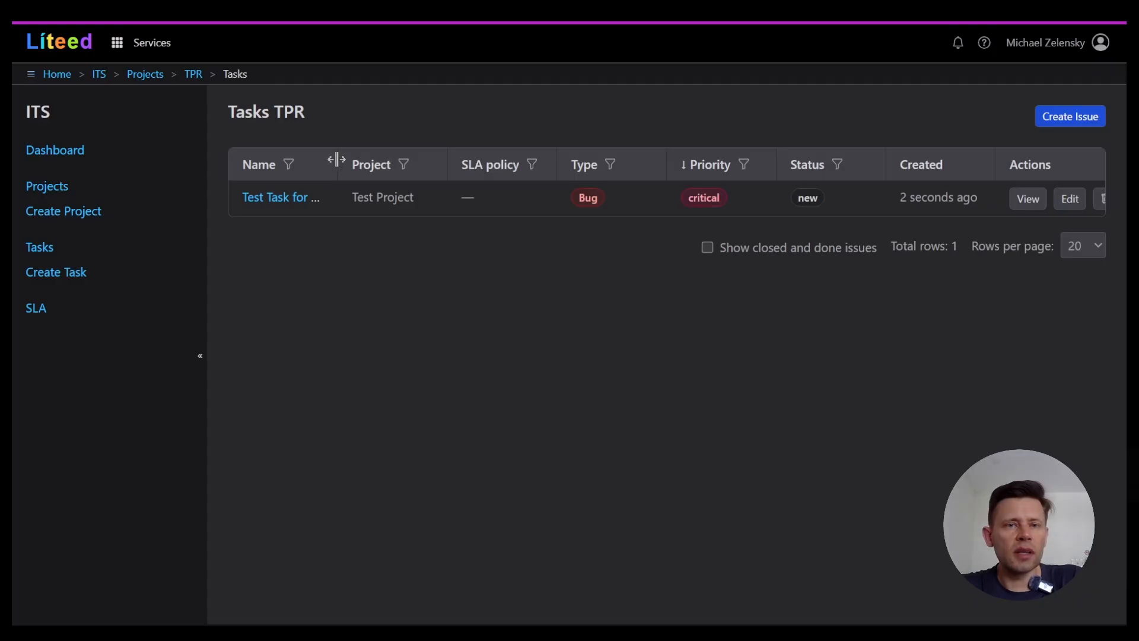
Resize the task list's columns, narrowing Created and Name so that the action buttons, including delete, fit in the table.
{"action": "left_click_drag", "start_coordinate": [334, 161], "coordinate": [402, 158]}
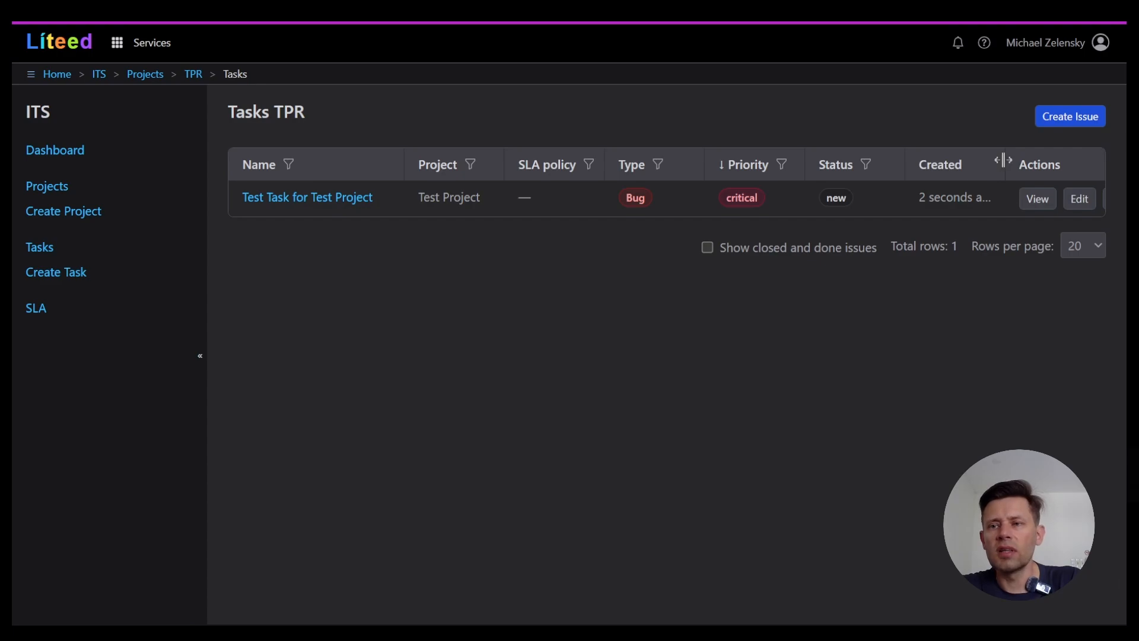
{"action": "left_click_drag", "start_coordinate": [1003, 161], "coordinate": [941, 163]}
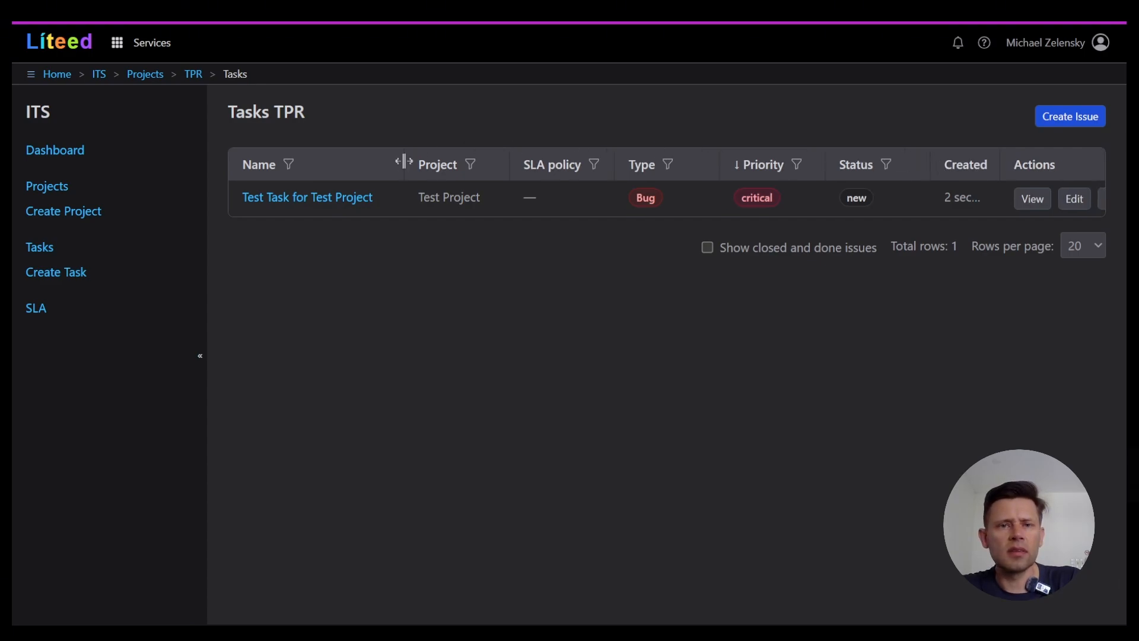
{"action": "left_click_drag", "start_coordinate": [399, 160], "coordinate": [313, 159]}
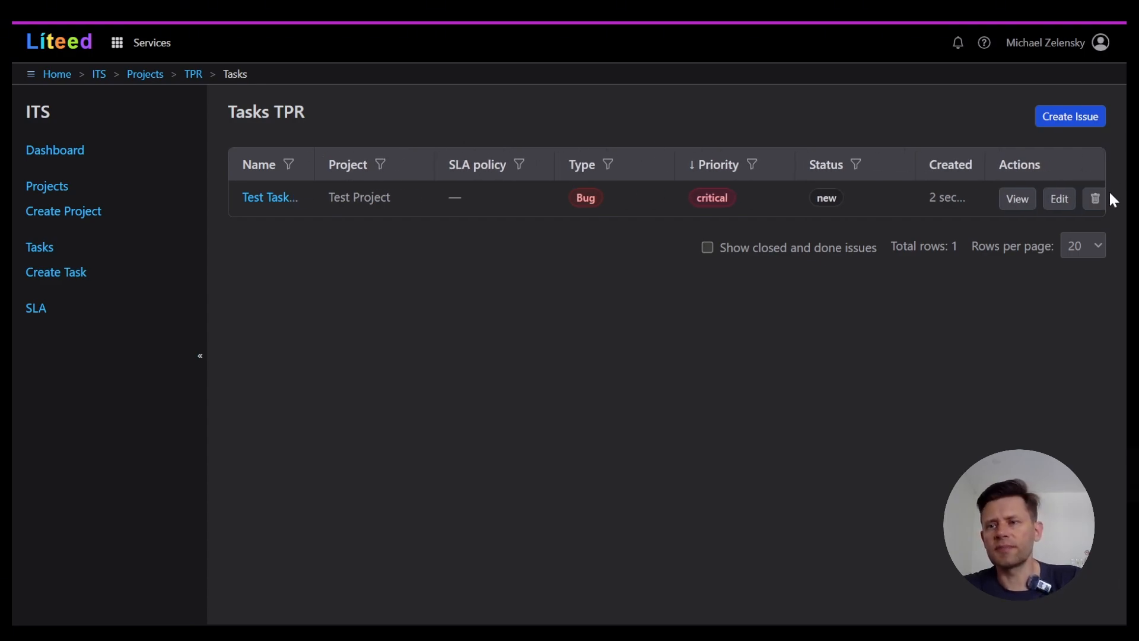
Create an issue named "Task 1" with the description "Test task" in the test project and dismiss the creation notification.
{"action": "left_click", "coordinate": [1068, 121]}
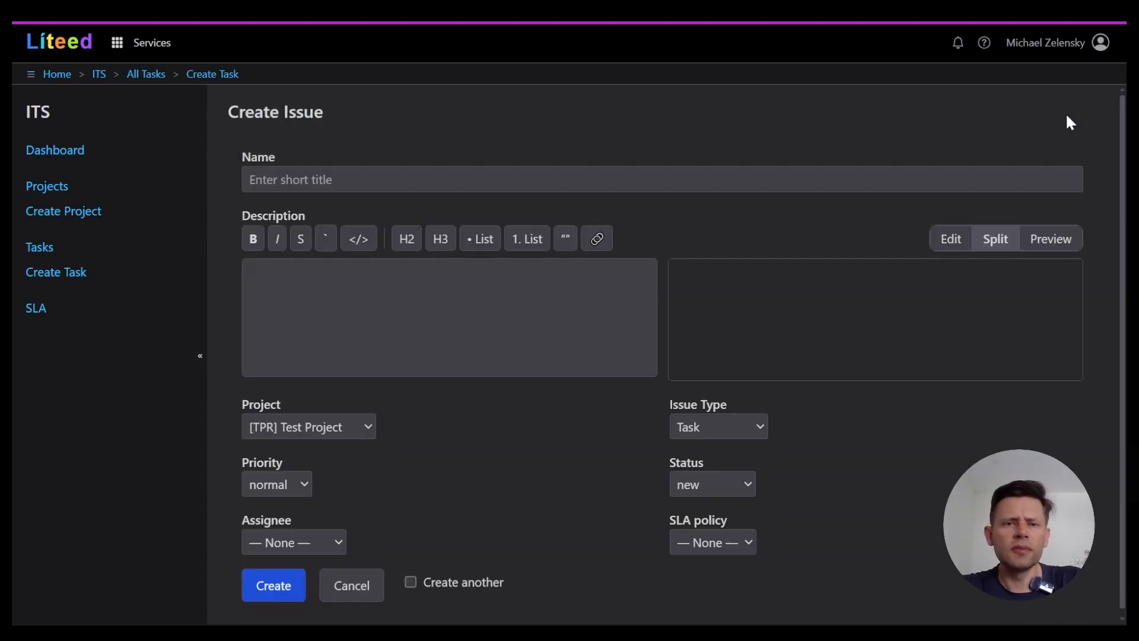
{"action": "left_click", "coordinate": [534, 180]}
{"action": "type", "text": "Tas"}
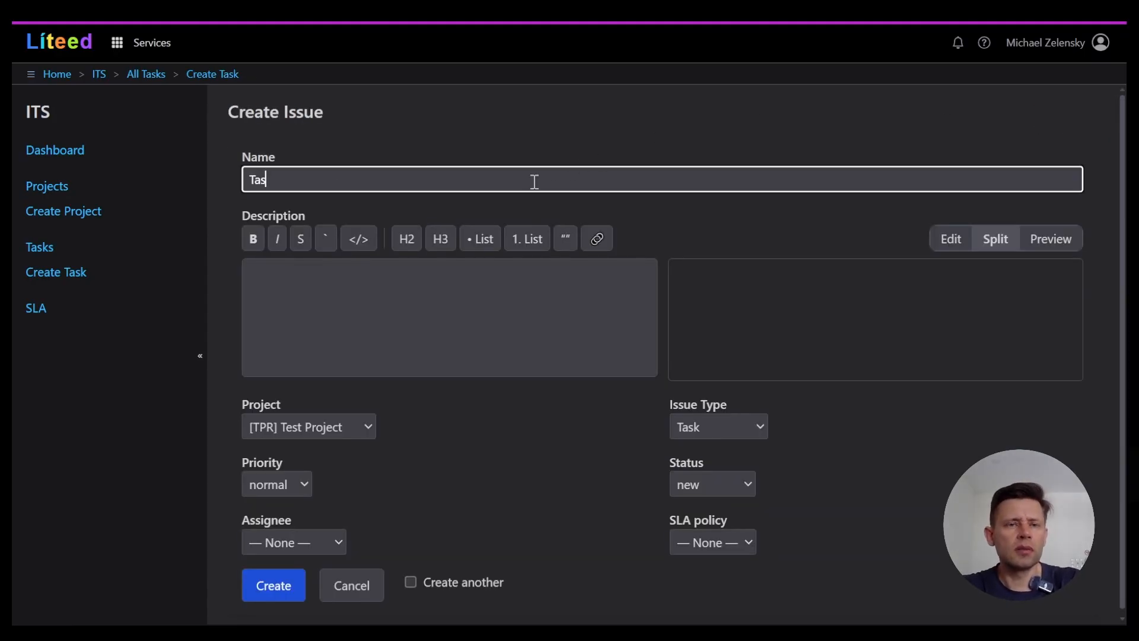
{"action": "type", "text": "k 1"}
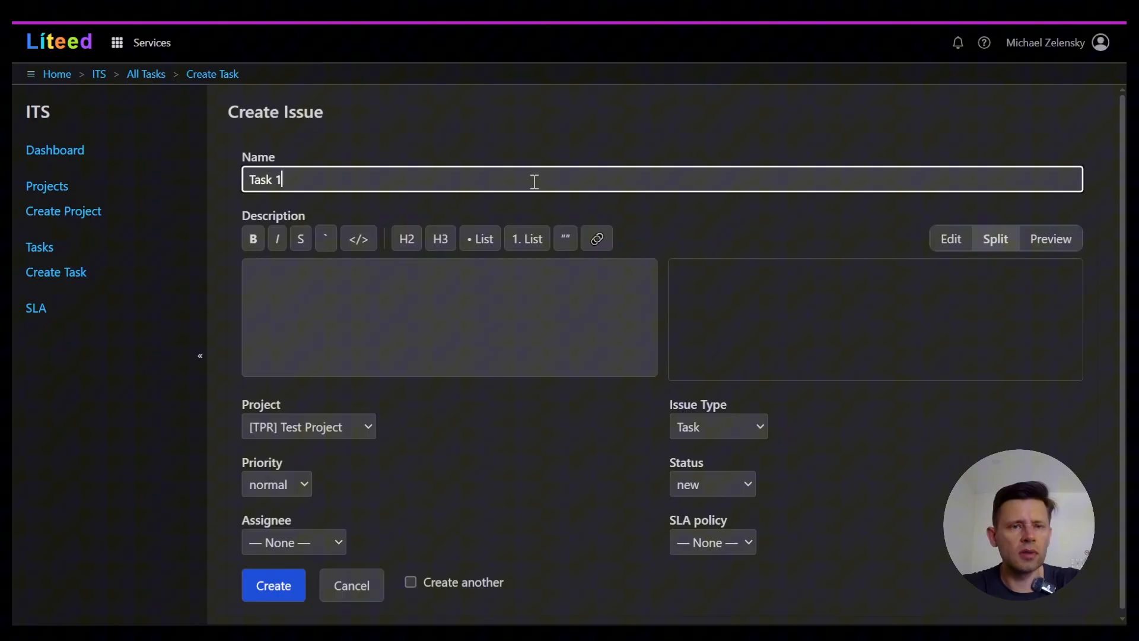
{"action": "left_click", "coordinate": [492, 320]}
{"action": "type", "text": "Test task"}
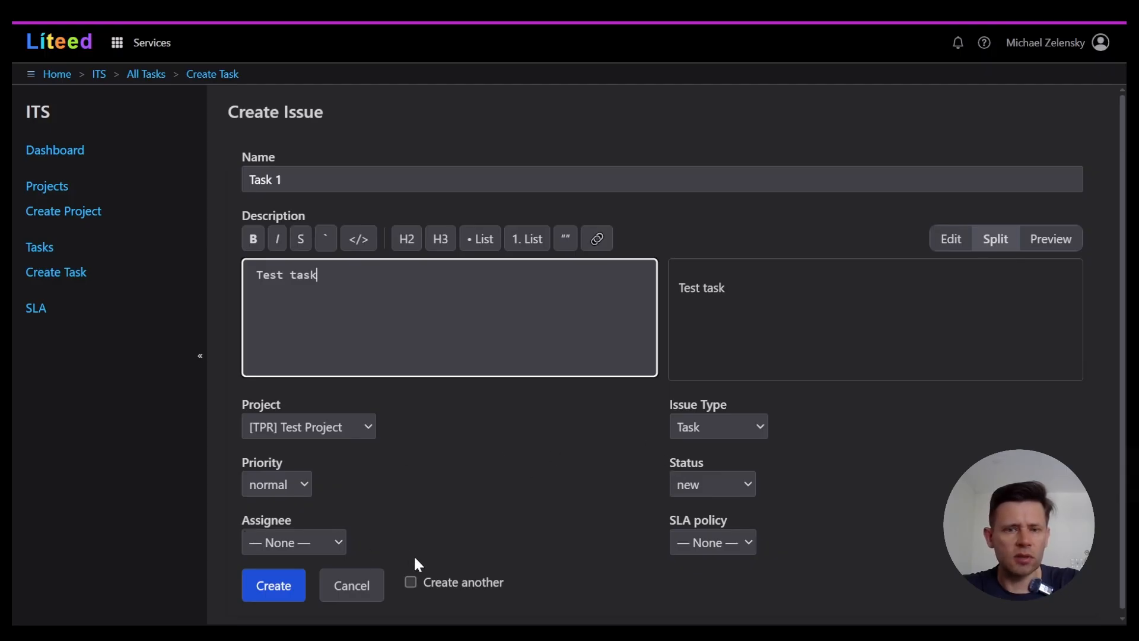
{"action": "left_click", "coordinate": [279, 585]}
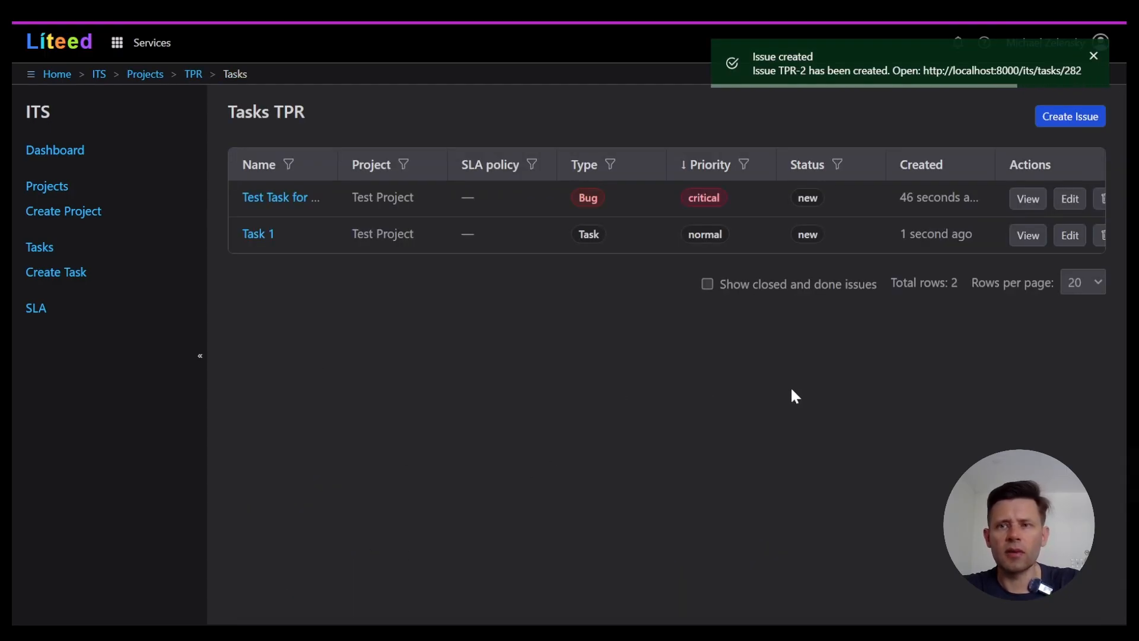
{"action": "left_click", "coordinate": [1093, 55]}
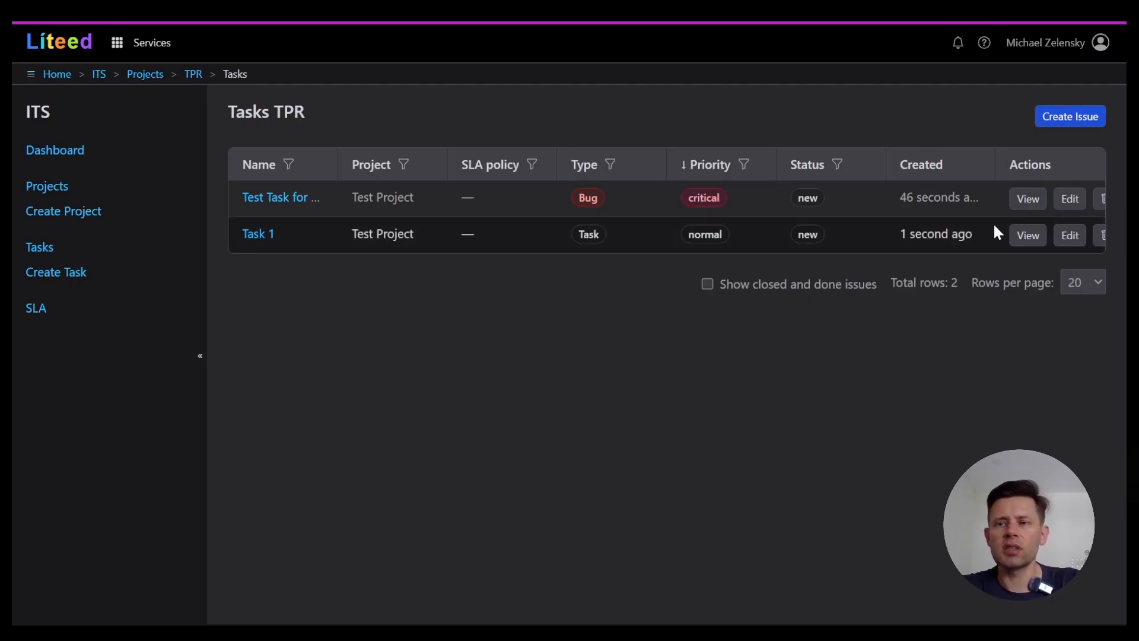
Edit Task 1 to set its status to in progress and save the change.
{"action": "left_click", "coordinate": [1071, 237]}
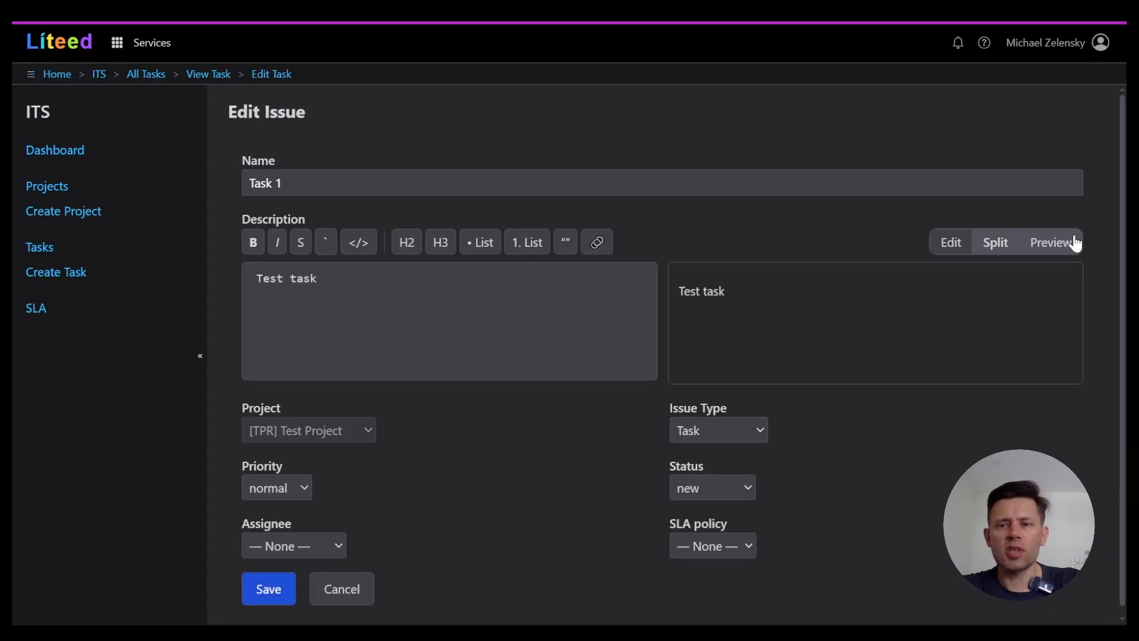
{"action": "left_click", "coordinate": [746, 490]}
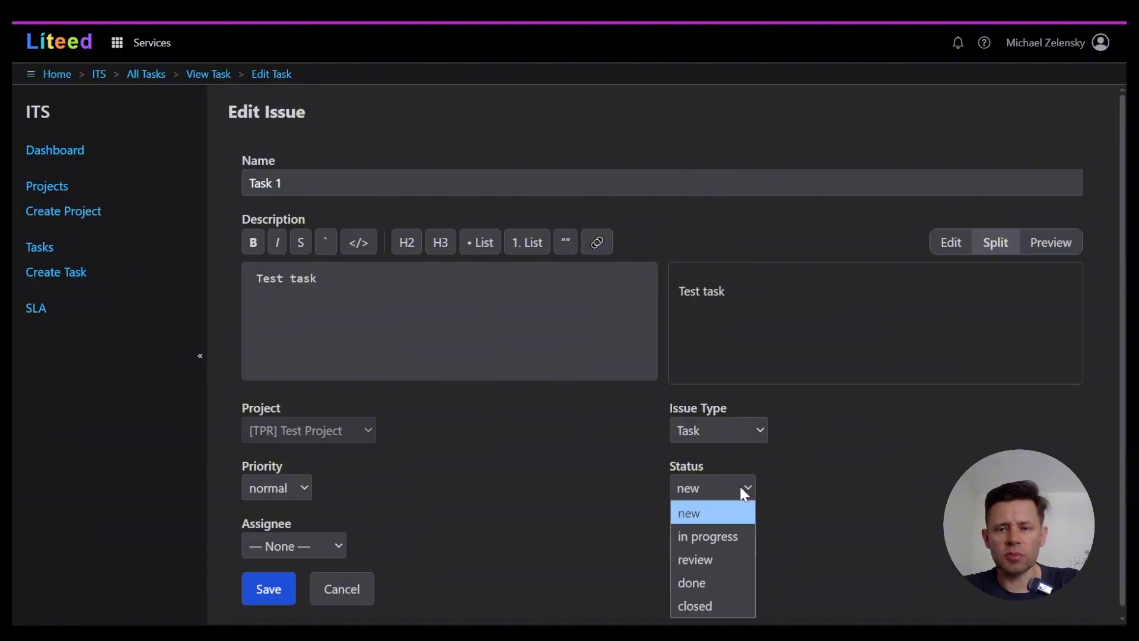
{"action": "left_click", "coordinate": [727, 541]}
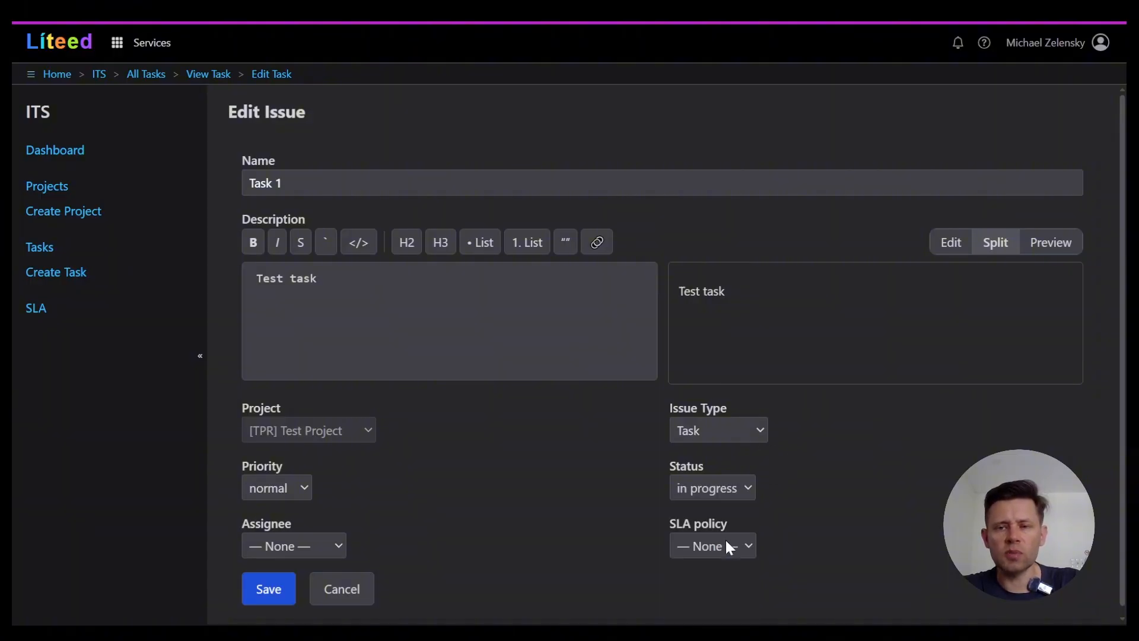
{"action": "left_click", "coordinate": [733, 438]}
{"action": "left_click", "coordinate": [828, 486]}
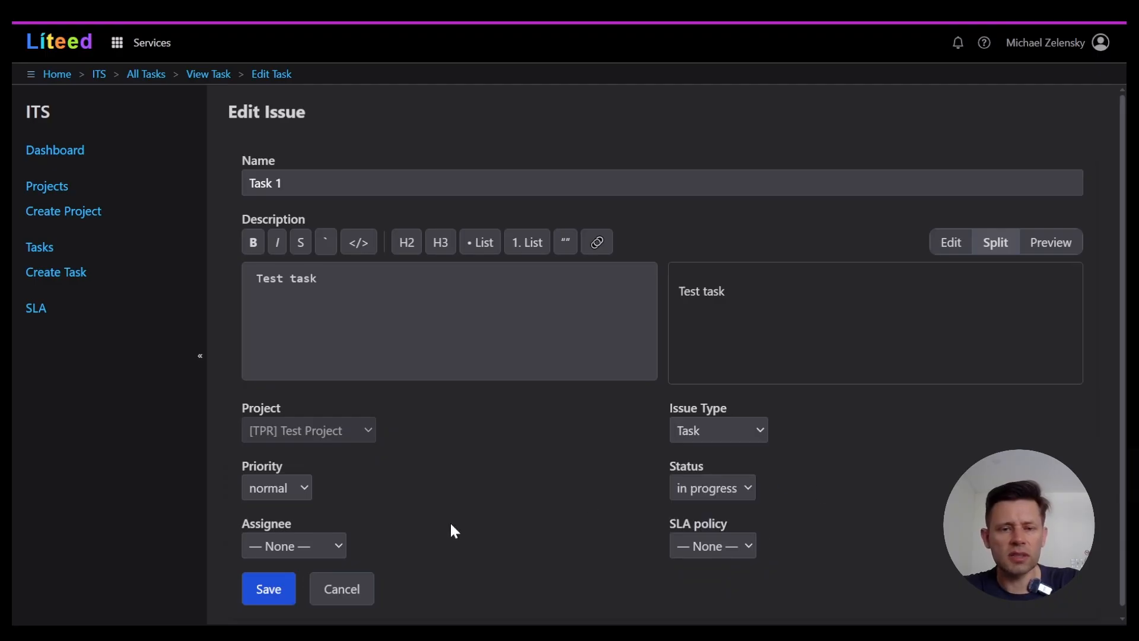
{"action": "left_click", "coordinate": [255, 600]}
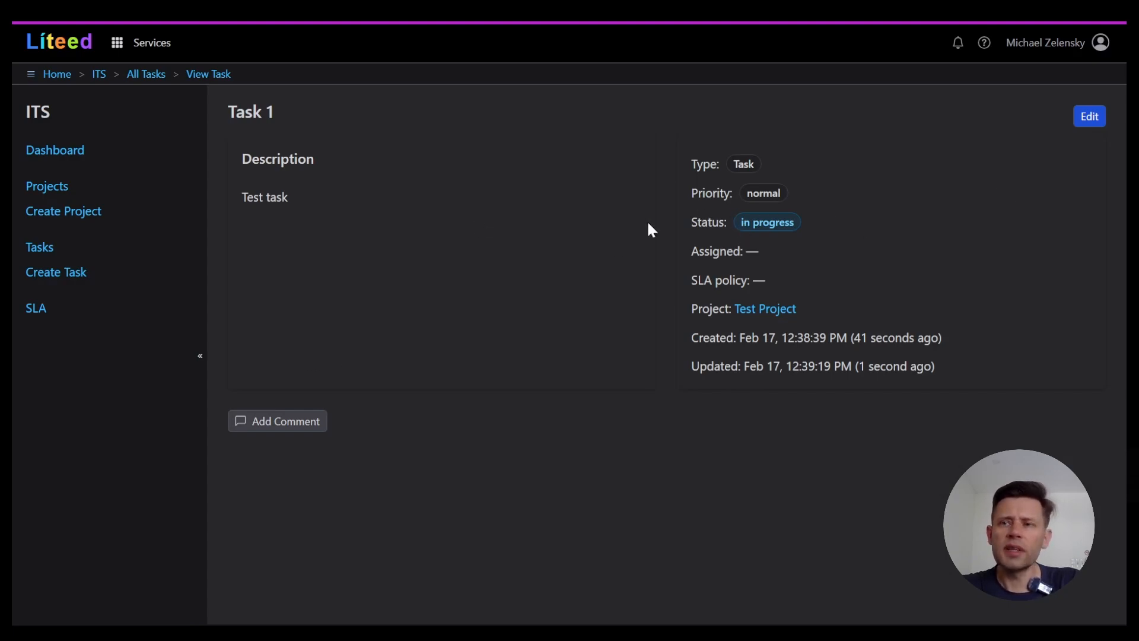
Open the list of all tasks and widen the Name column to fit the full task names.
{"action": "left_click", "coordinate": [39, 248]}
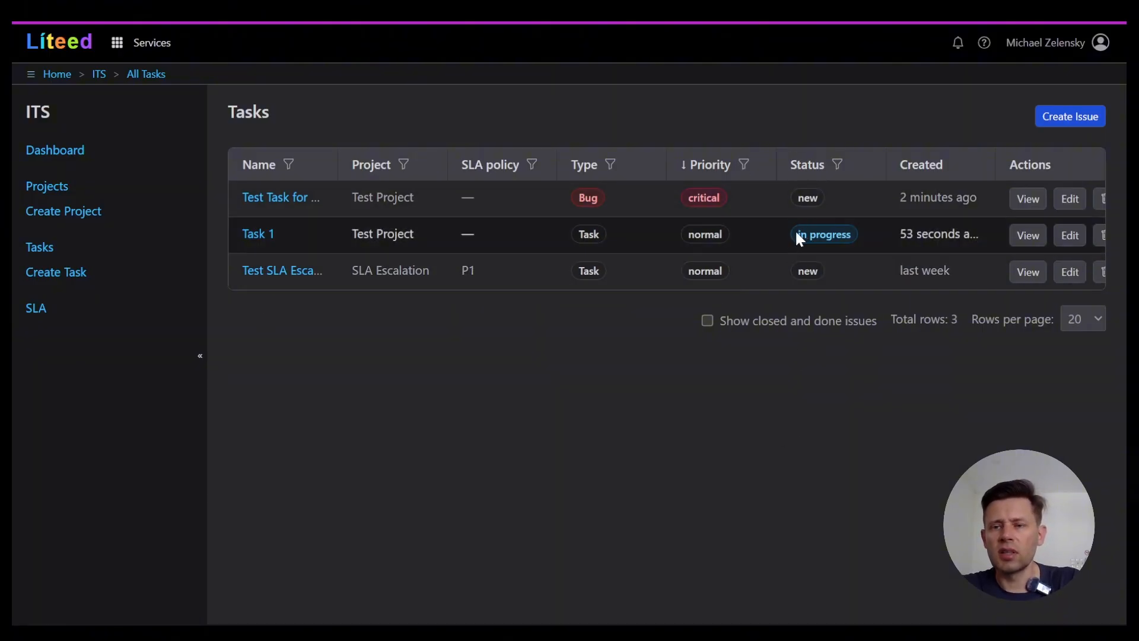
{"action": "left_click_drag", "start_coordinate": [797, 234], "coordinate": [853, 235]}
{"action": "left_click", "coordinate": [788, 476]}
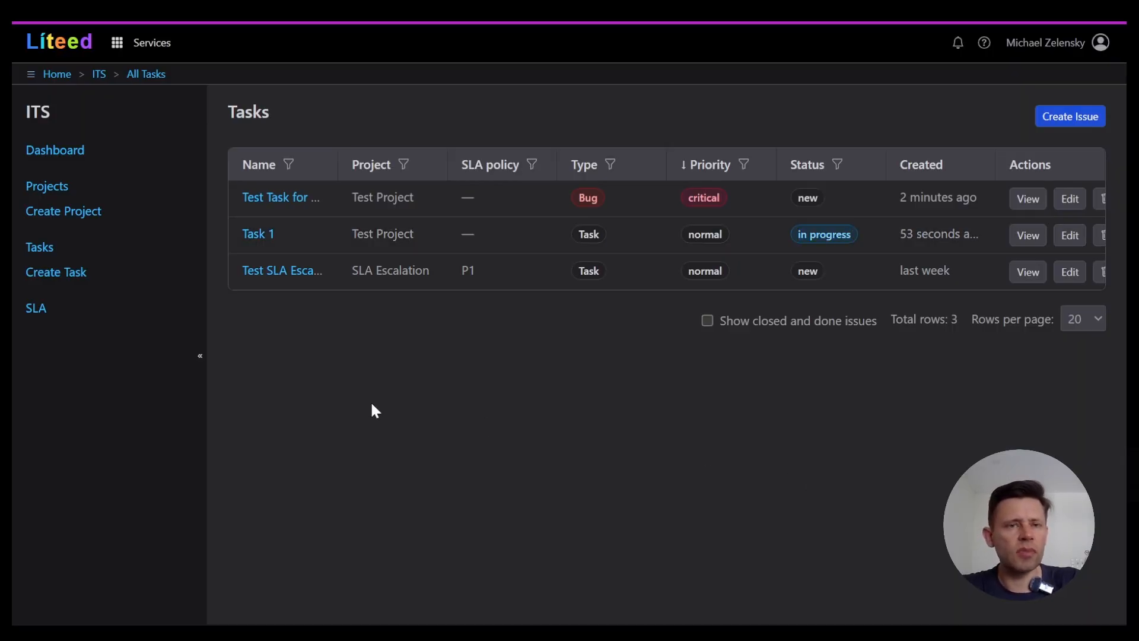
{"action": "double_click", "coordinate": [334, 153]}
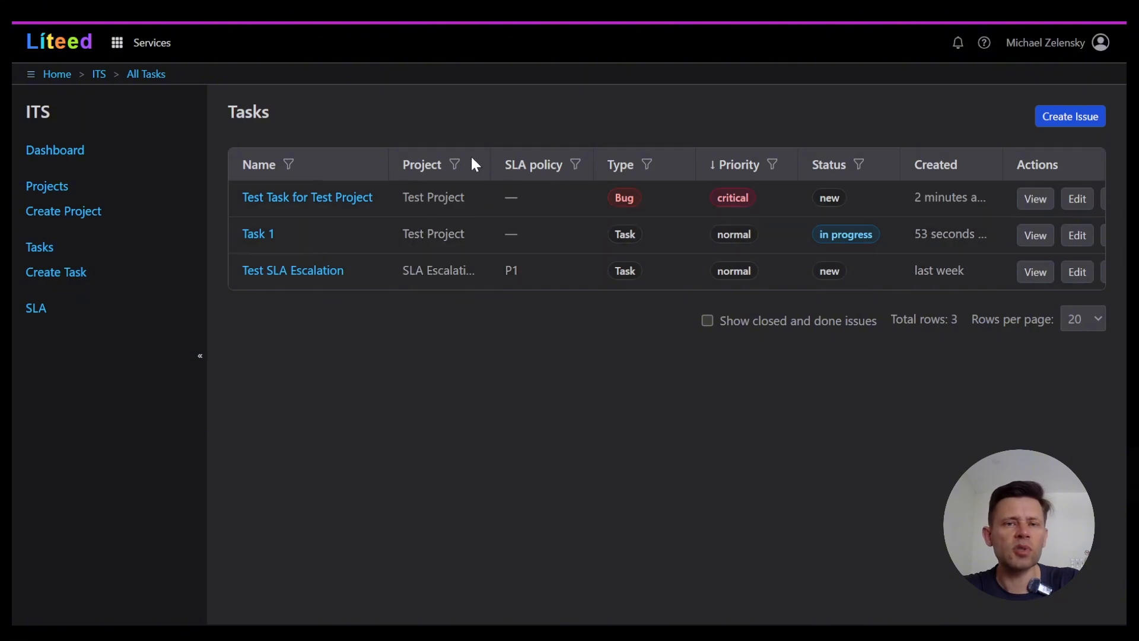
Filter the tasks by project with "Te" and with "SL", and clear the project filter.
{"action": "left_click", "coordinate": [455, 166]}
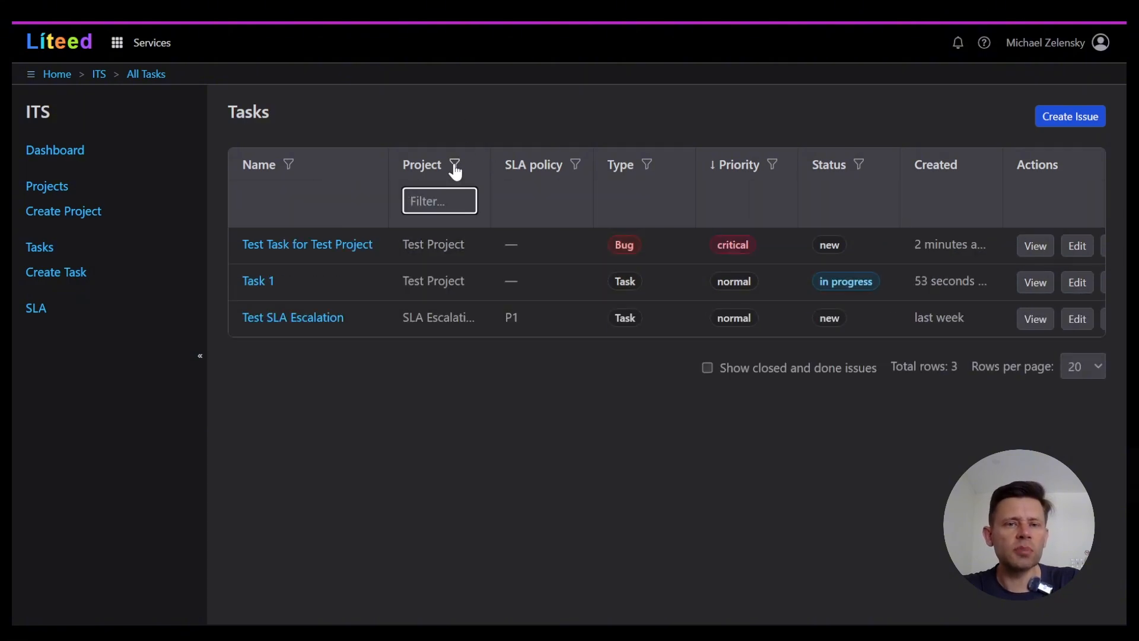
{"action": "type", "text": "Te"}
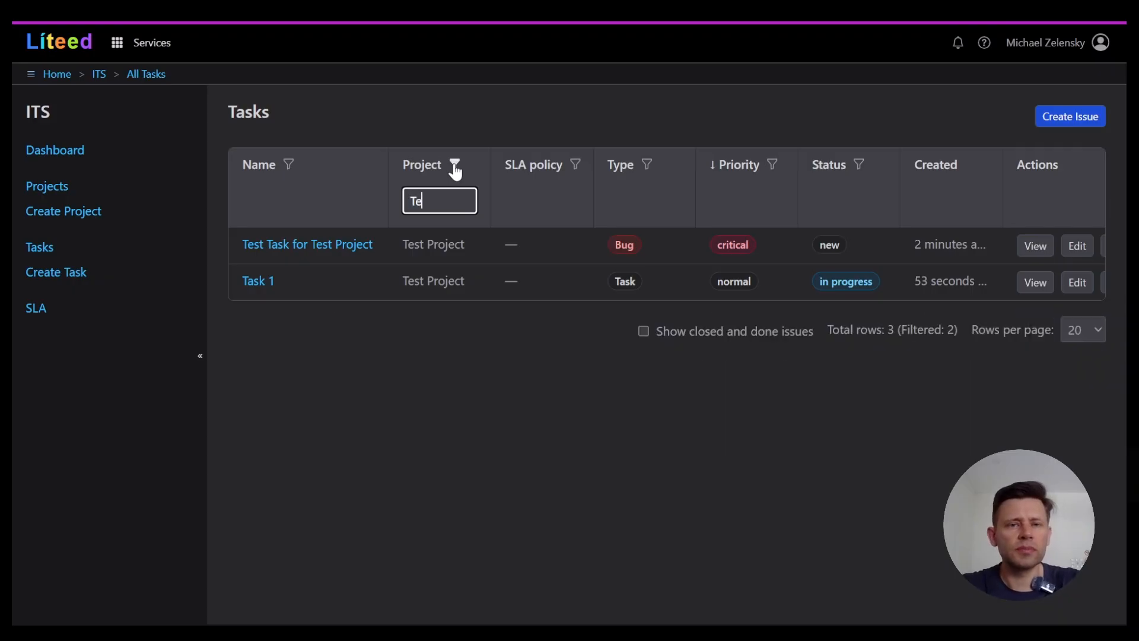
{"action": "key", "text": "BackSpace"}
{"action": "key", "text": "BackSpace"}
{"action": "type", "text": "SL"}
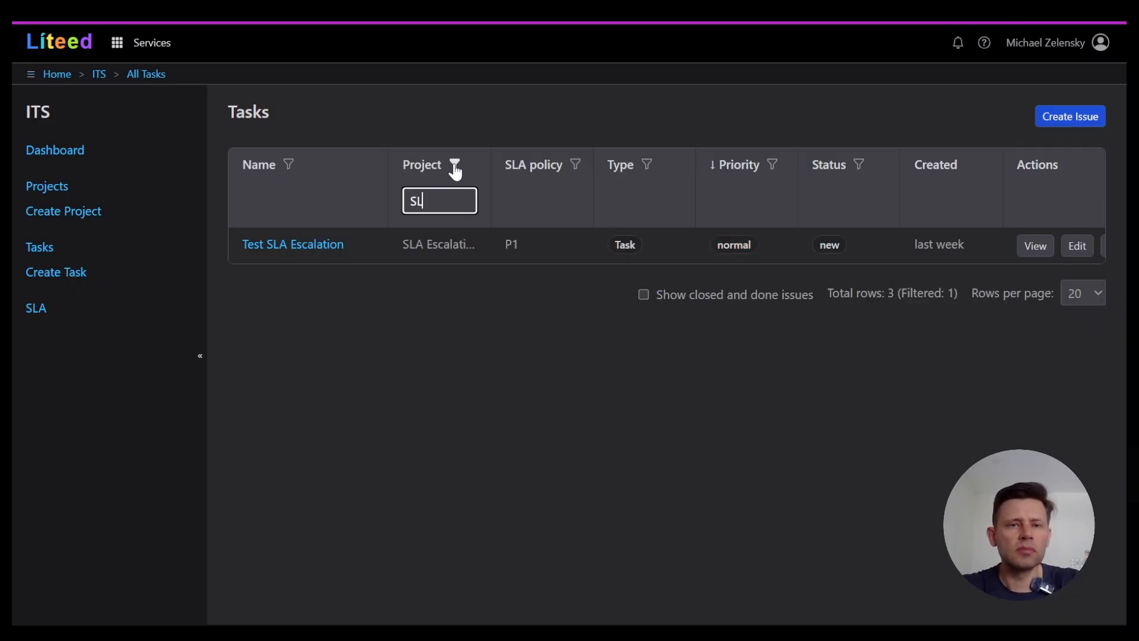
{"action": "key", "text": "BackSpace"}
{"action": "key", "text": "BackSpace"}
{"action": "left_click", "coordinate": [416, 434]}
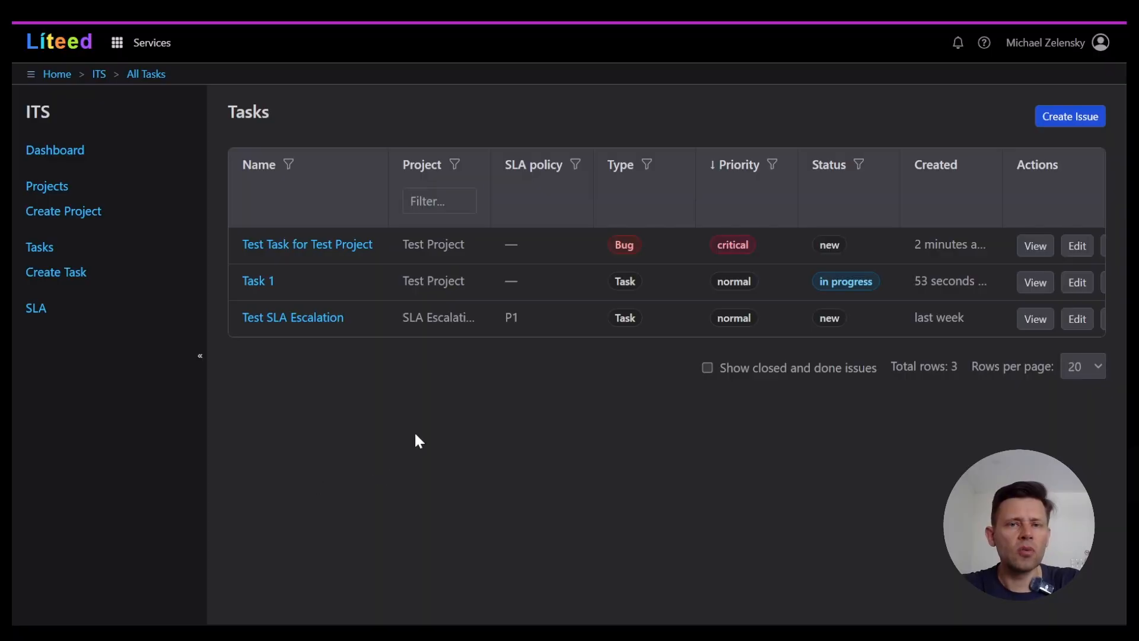
Filter the tasks by name with "Na", "Tes" and "SLA" in turn, and clear the name filter.
{"action": "left_click", "coordinate": [289, 166]}
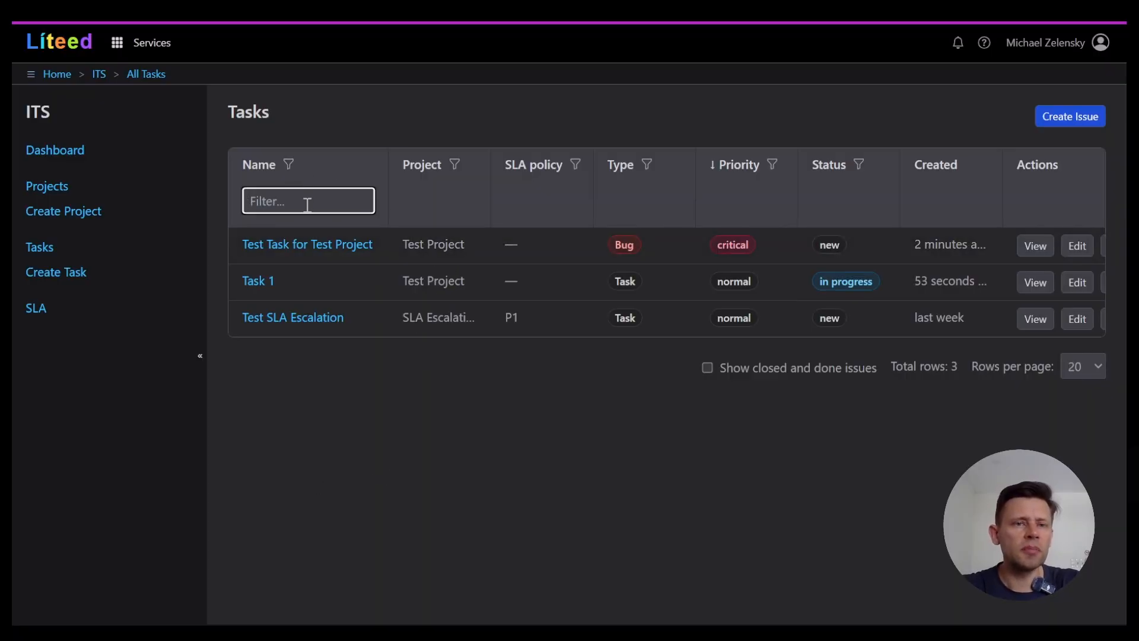
{"action": "type", "text": "Na"}
{"action": "key", "text": "BackSpace"}
{"action": "key", "text": "BackSpace"}
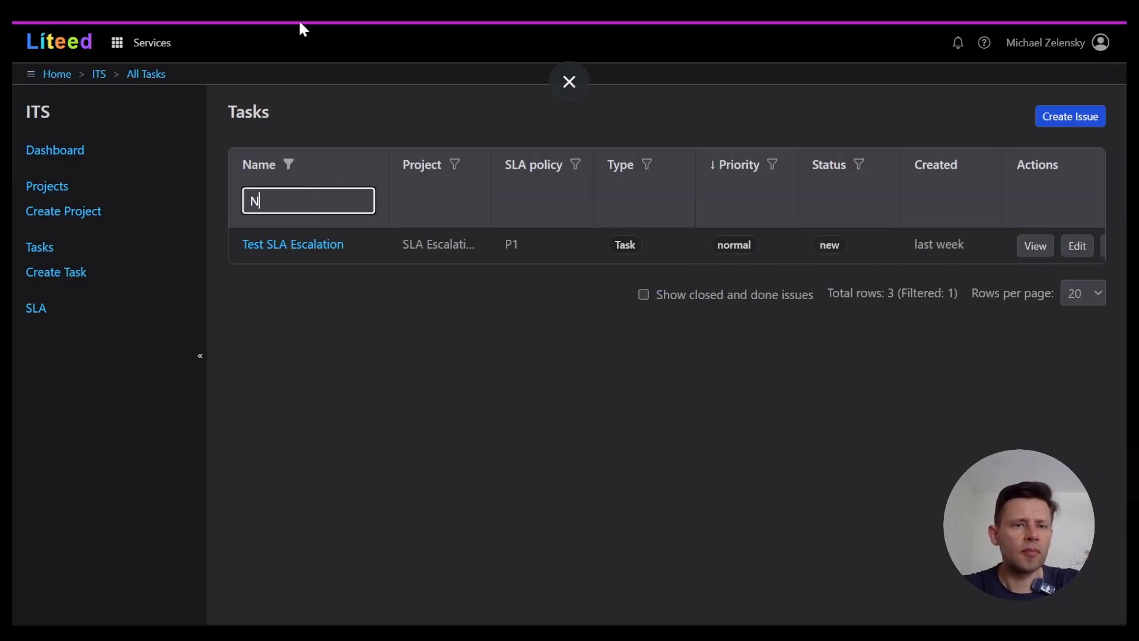
{"action": "type", "text": "Tes"}
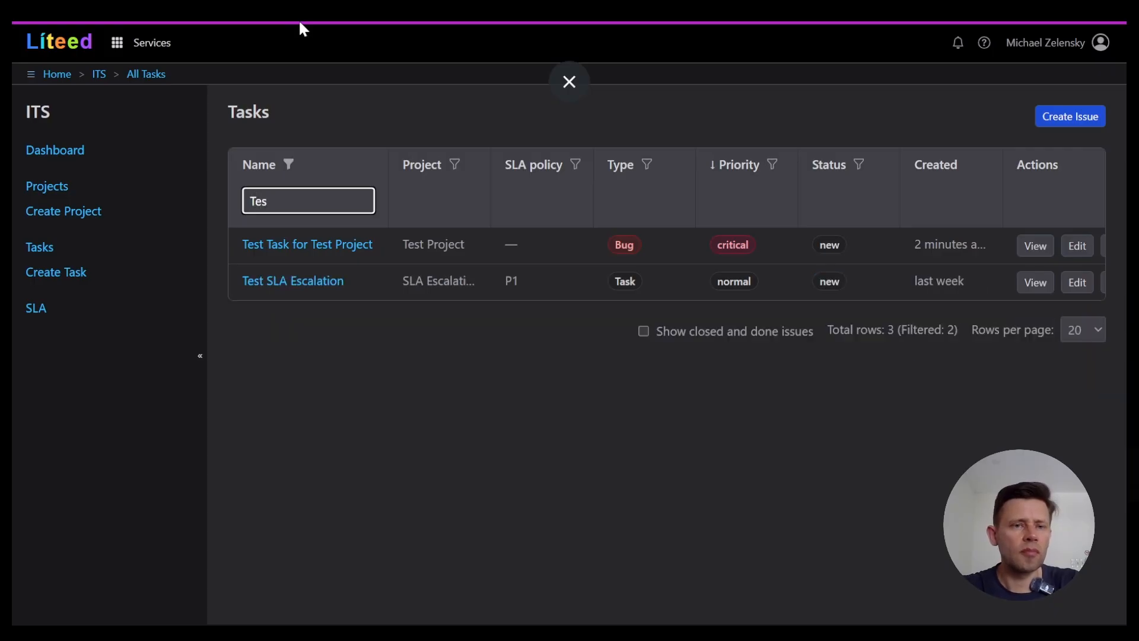
{"action": "key", "text": "BackSpace"}
{"action": "key", "text": "BackSpace"}
{"action": "key", "text": "BackSpace"}
{"action": "type", "text": "SLA"}
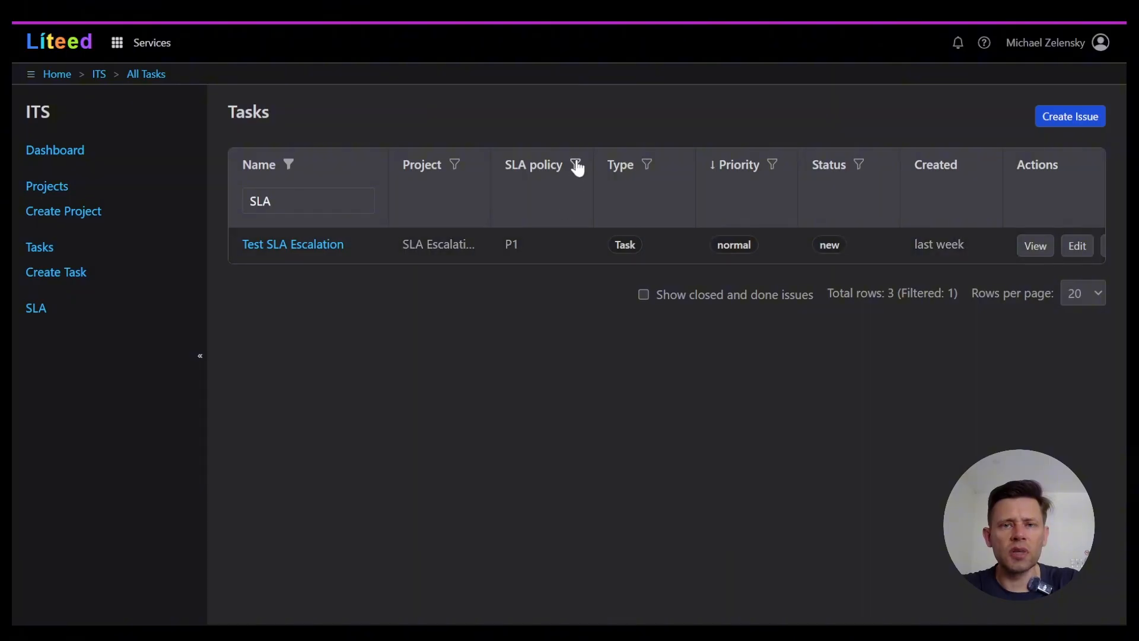
{"action": "key", "text": "BackSpace"}
{"action": "key", "text": "BackSpace"}
{"action": "key", "text": "BackSpace"}
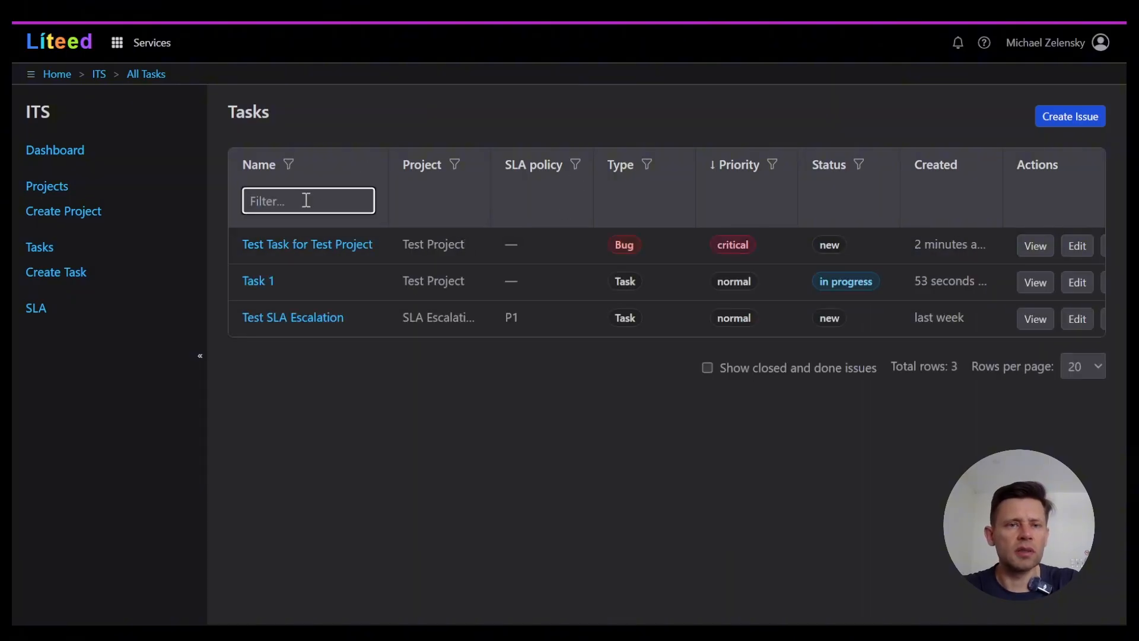
{"action": "left_click", "coordinate": [639, 376]}
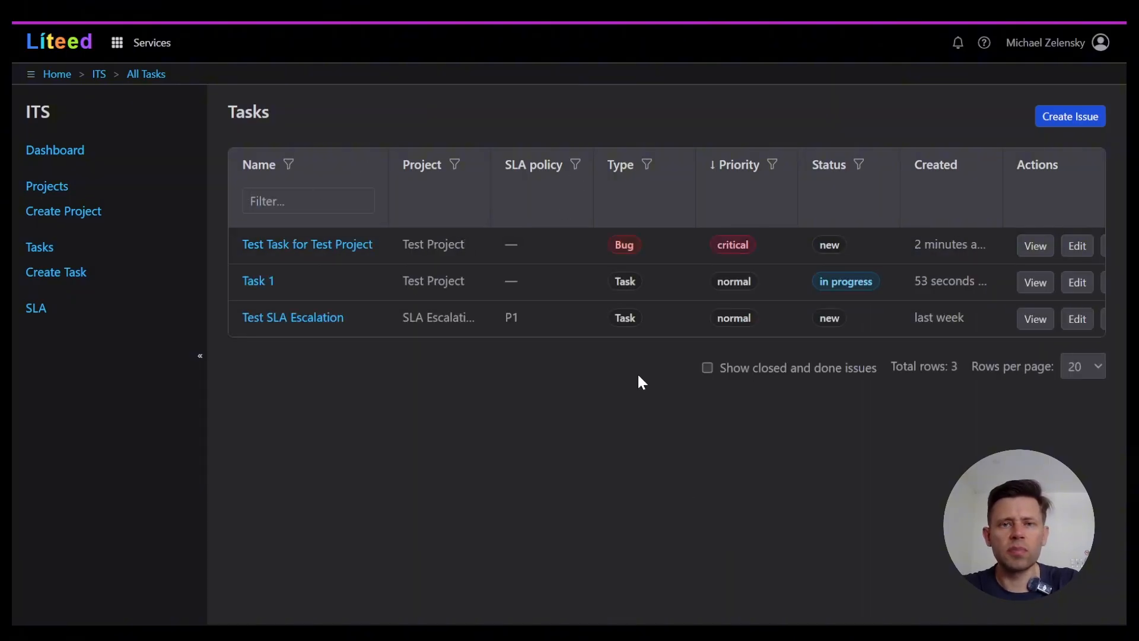
Filter the tasks by type with "Ta" and clear the type filter.
{"action": "left_click", "coordinate": [647, 165]}
{"action": "type", "text": "Ta"}
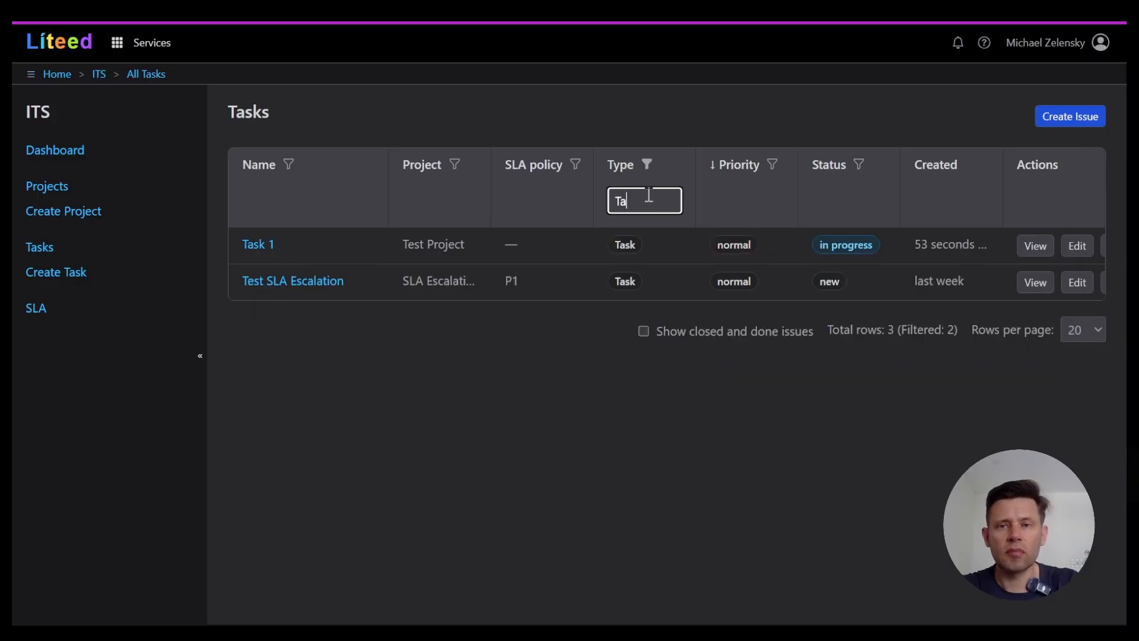
{"action": "key", "text": "BackSpace"}
{"action": "key", "text": "BackSpace"}
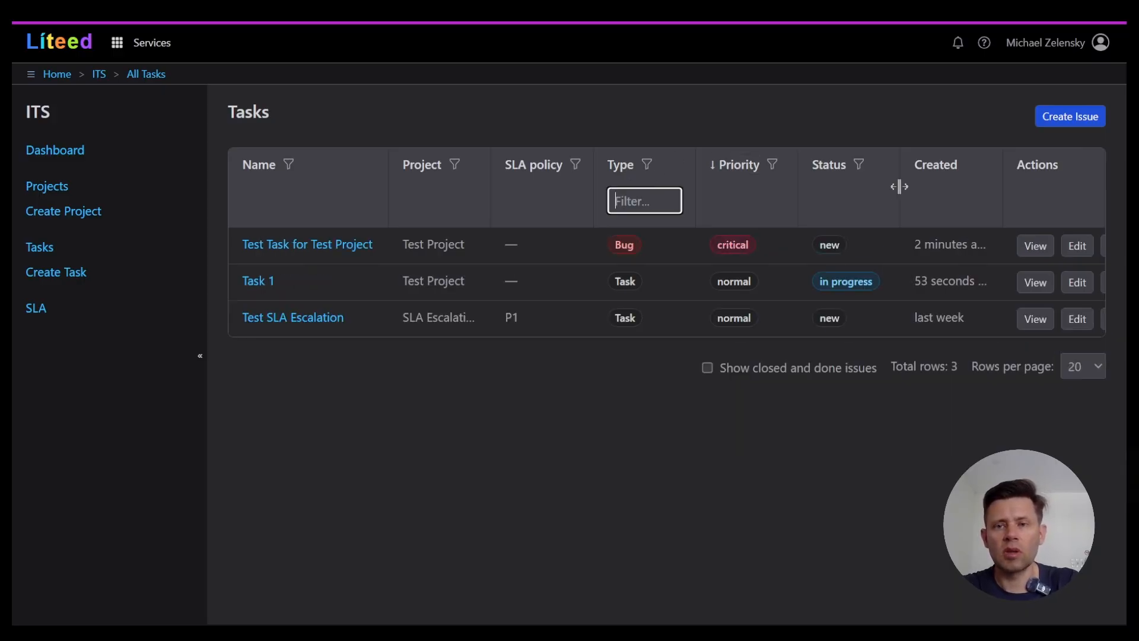
{"action": "left_click", "coordinate": [758, 509]}
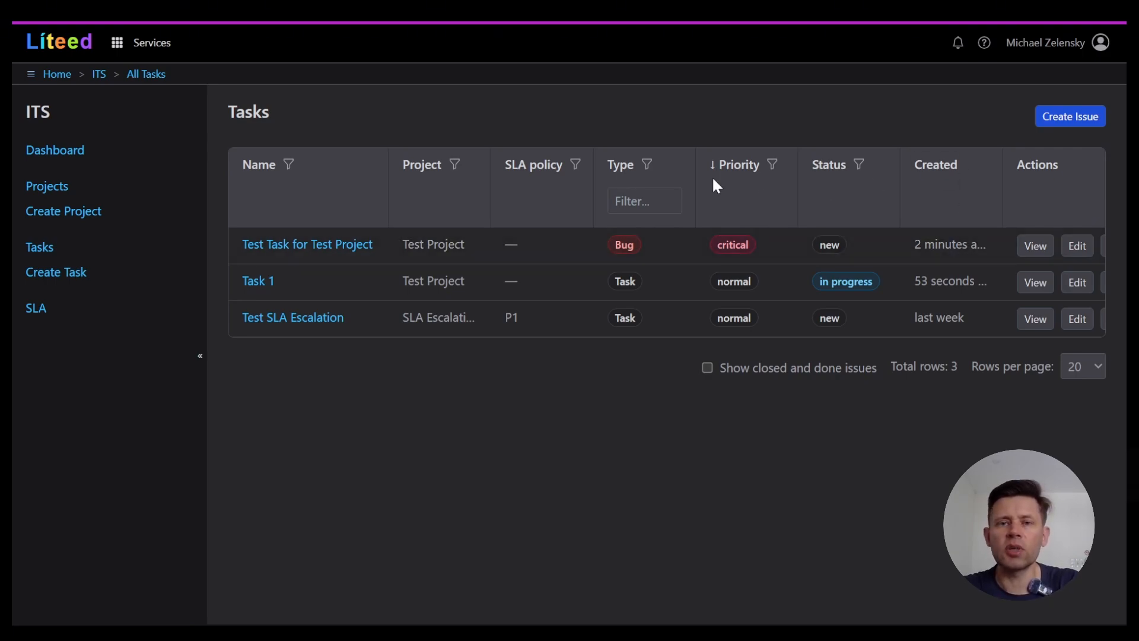
Sort the tasks by creation date, switching between ascending and descending and ending with ascending order.
{"action": "left_click", "coordinate": [967, 167]}
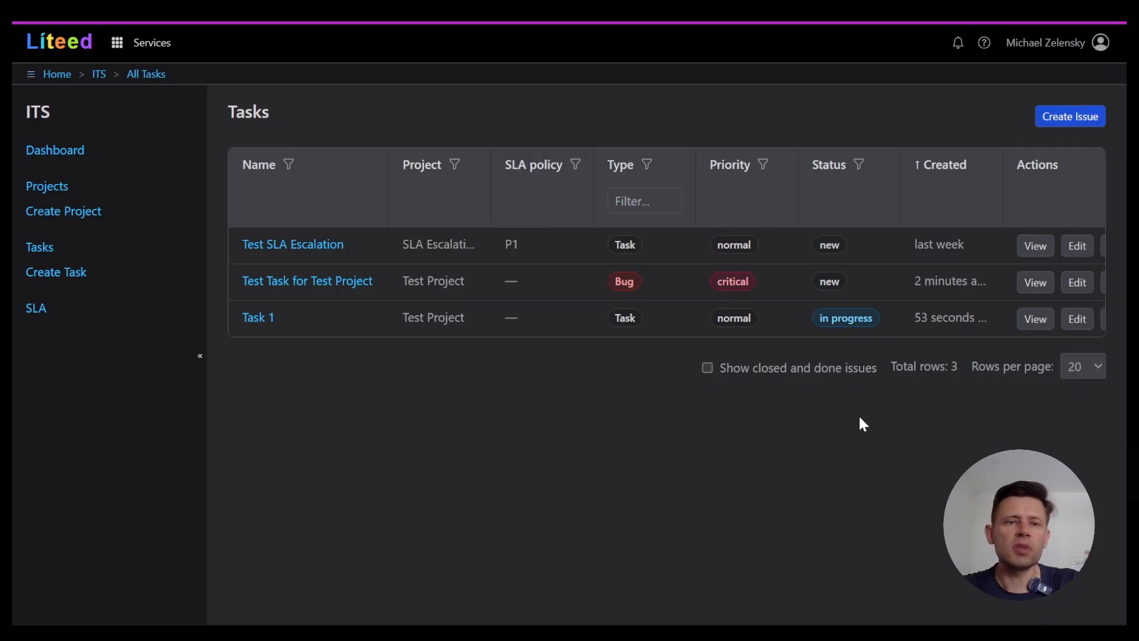
{"action": "left_click", "coordinate": [928, 172]}
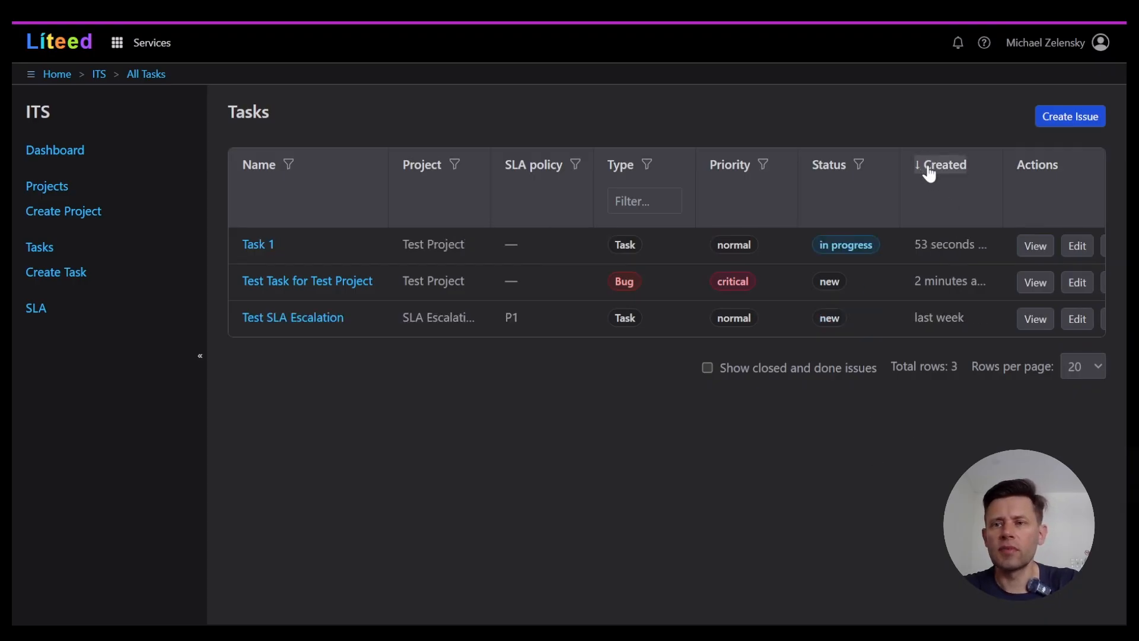
{"action": "left_click", "coordinate": [927, 168]}
{"action": "left_click", "coordinate": [929, 172]}
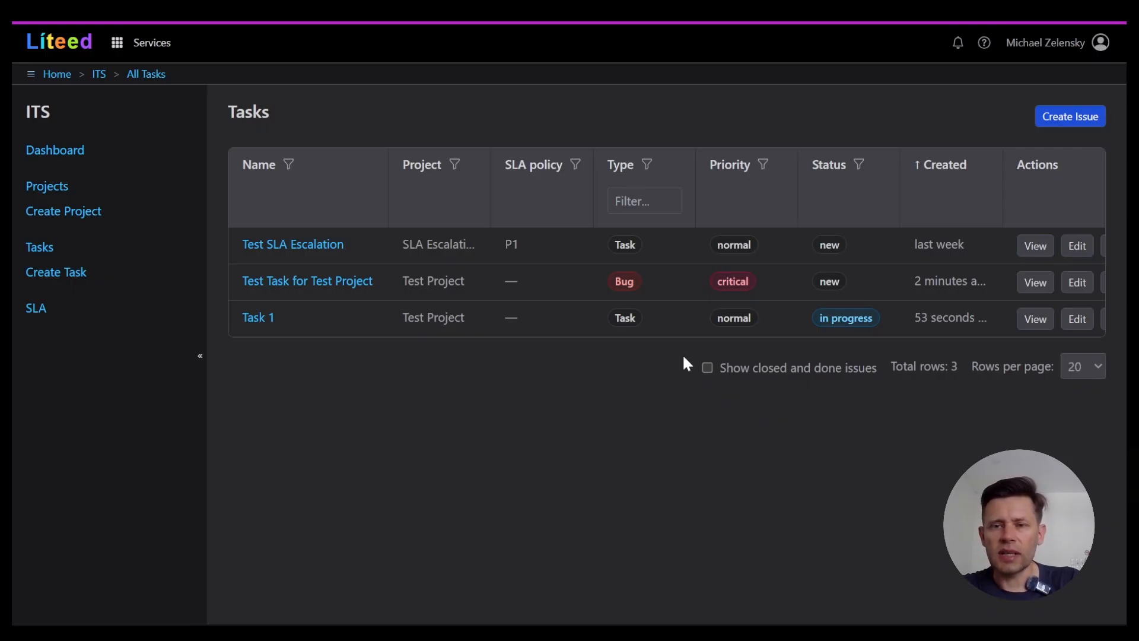
Examine the closed and done issues option, the row total and the rows-per-page choices below the table, keeping 20 rows per page.
{"action": "left_click_drag", "start_coordinate": [722, 368], "coordinate": [877, 371]}
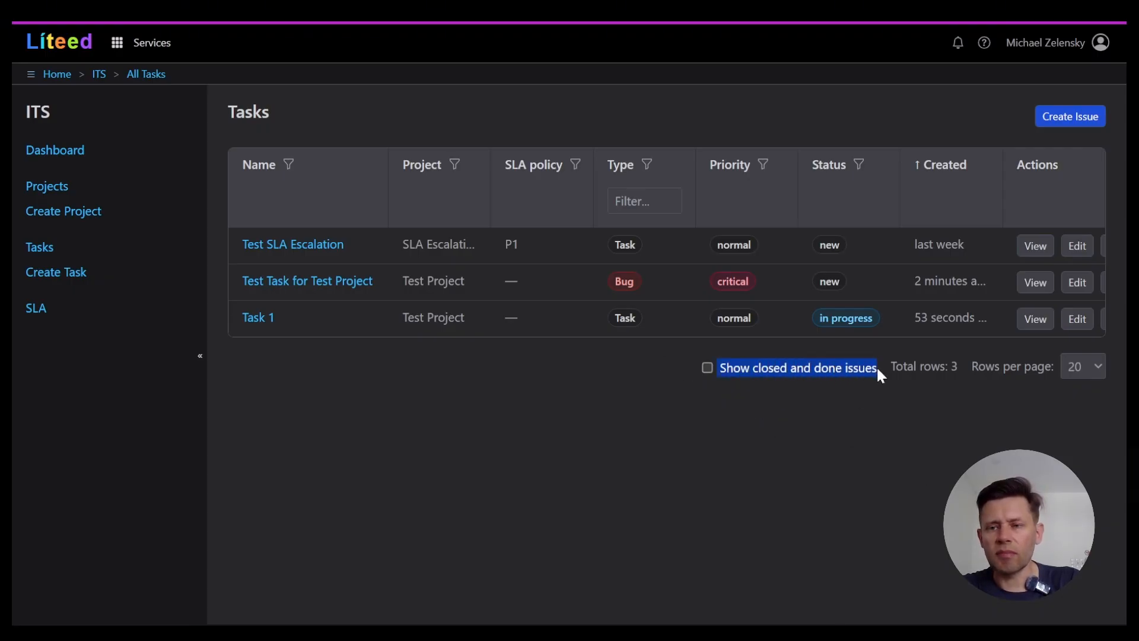
{"action": "left_click_drag", "start_coordinate": [661, 360], "coordinate": [1062, 375]}
{"action": "left_click", "coordinate": [910, 441]}
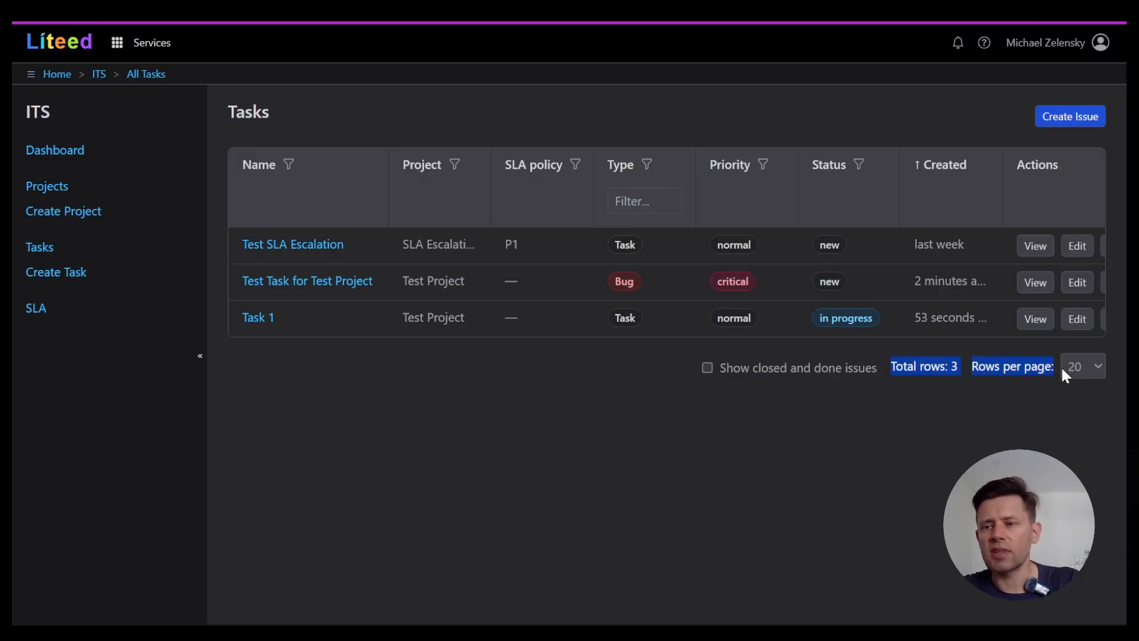
{"action": "left_click", "coordinate": [1090, 407]}
{"action": "left_click", "coordinate": [1094, 362]}
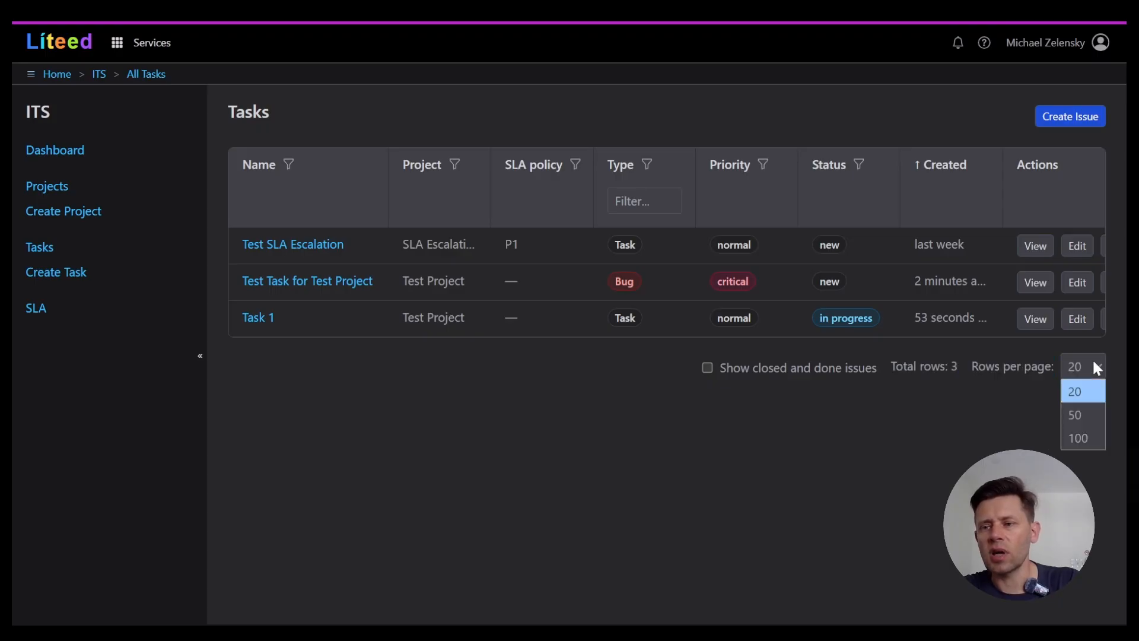
{"action": "left_click", "coordinate": [1061, 393]}
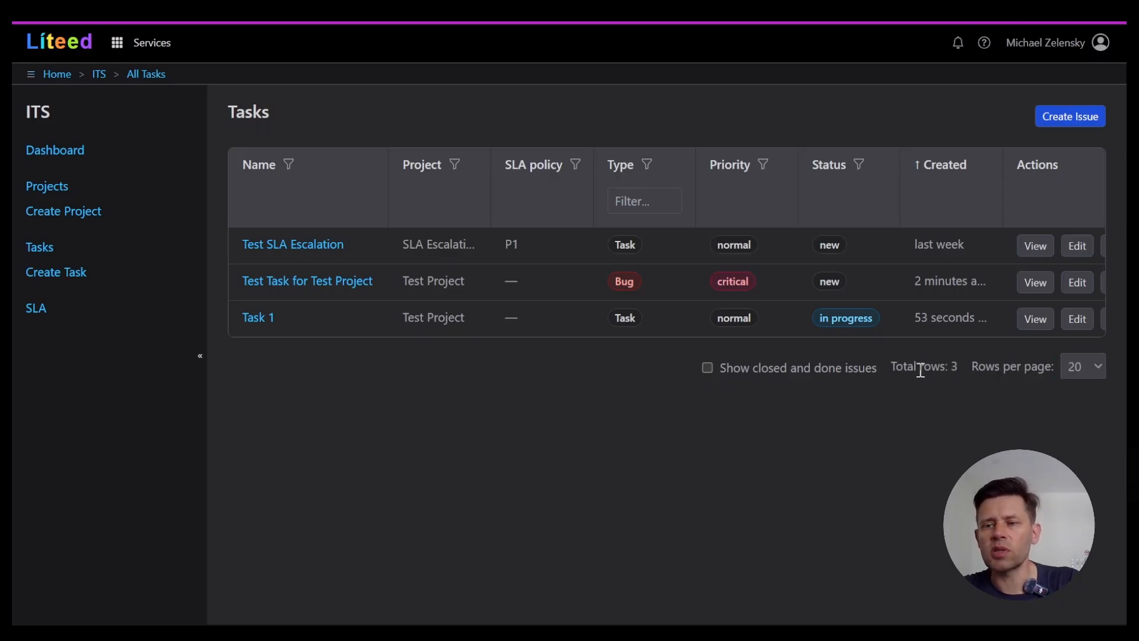
{"action": "left_click_drag", "start_coordinate": [888, 363], "coordinate": [952, 366]}
{"action": "left_click", "coordinate": [971, 423]}
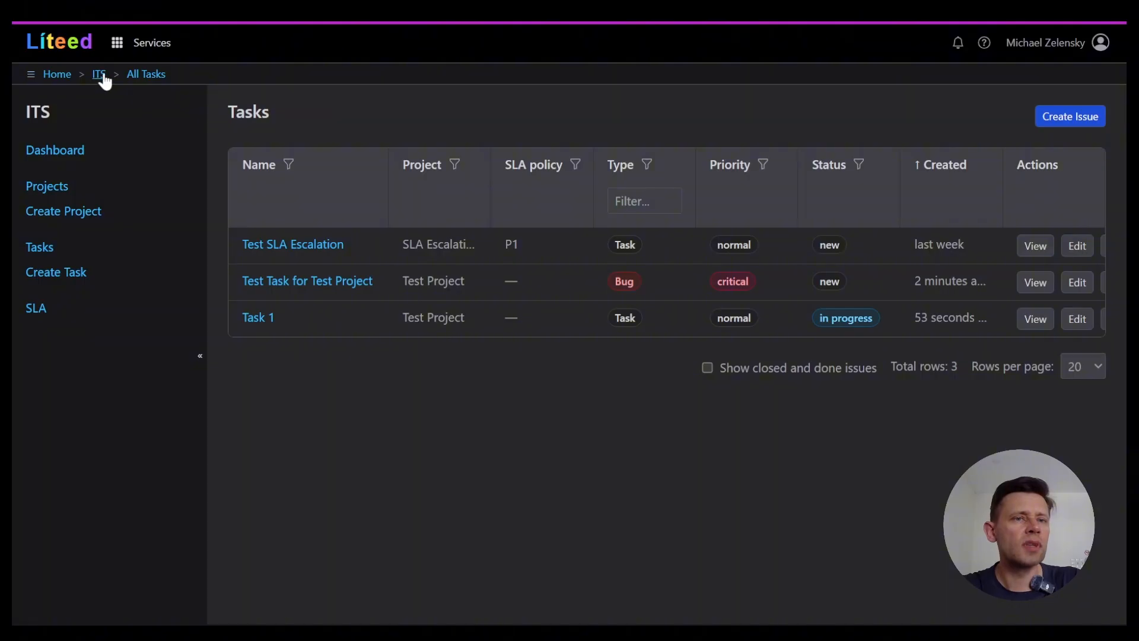
Return to the issue tracking dashboard and review its task and project overviews with their open issue counts.
{"action": "left_click", "coordinate": [60, 151]}
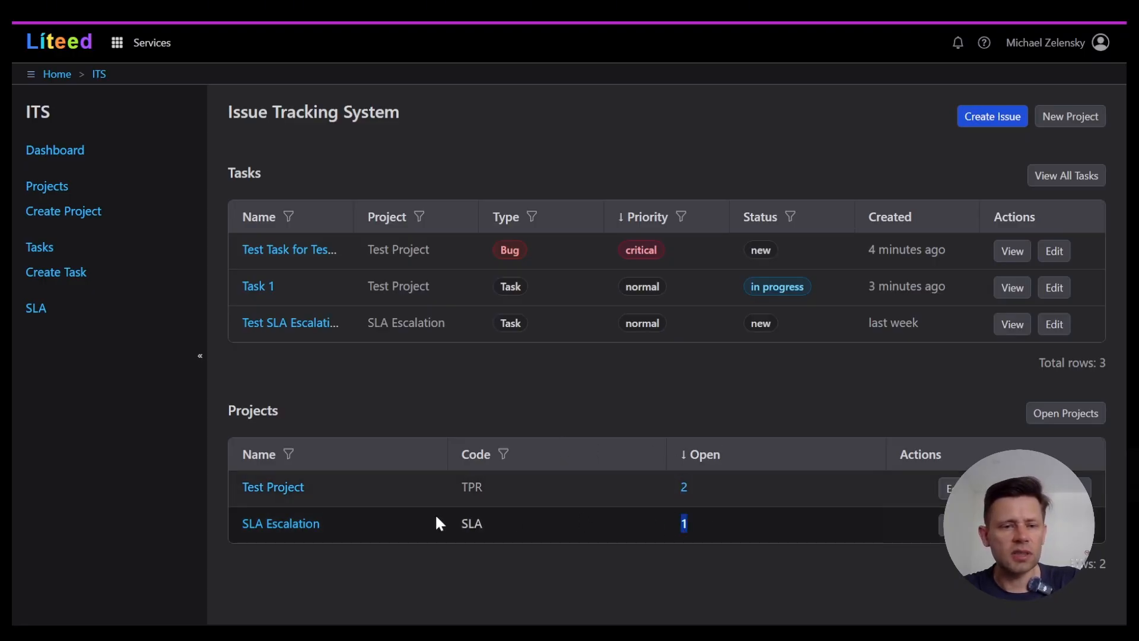
{"action": "left_click", "coordinate": [524, 384]}
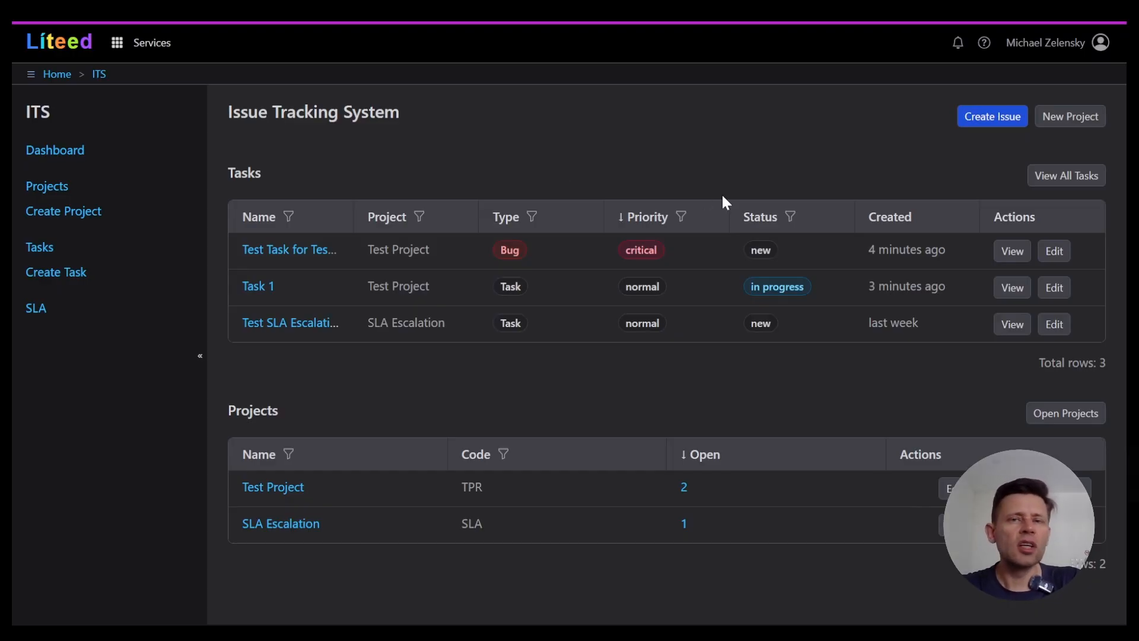
Switch to the Events service and look through its events log, the event handler creation form and the event handlers list.
{"action": "left_click", "coordinate": [132, 42]}
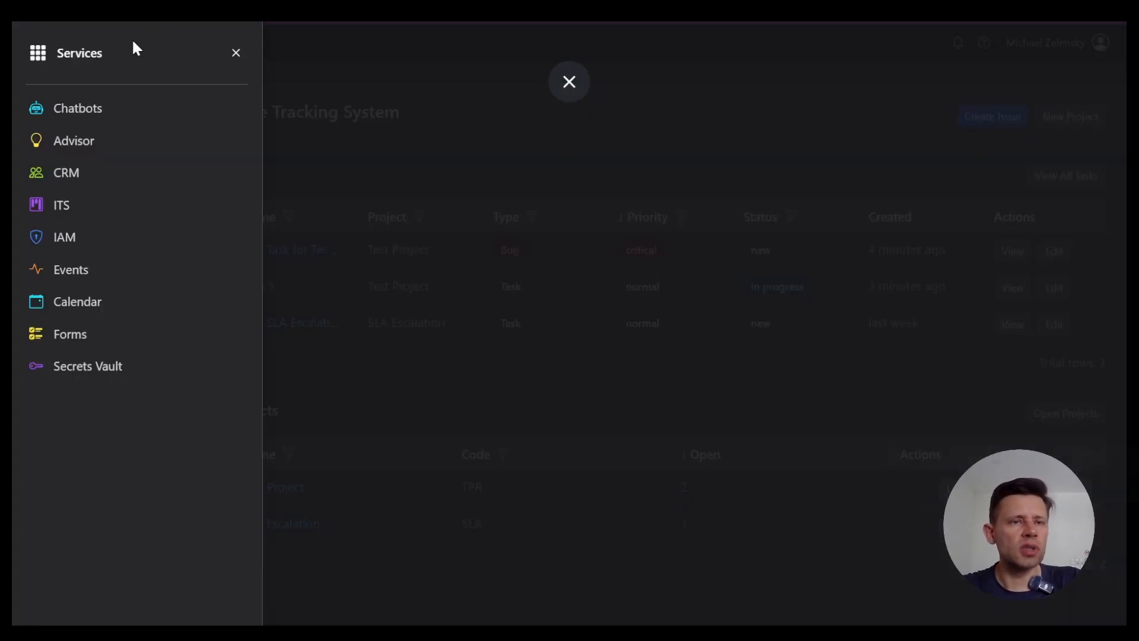
{"action": "left_click", "coordinate": [69, 273]}
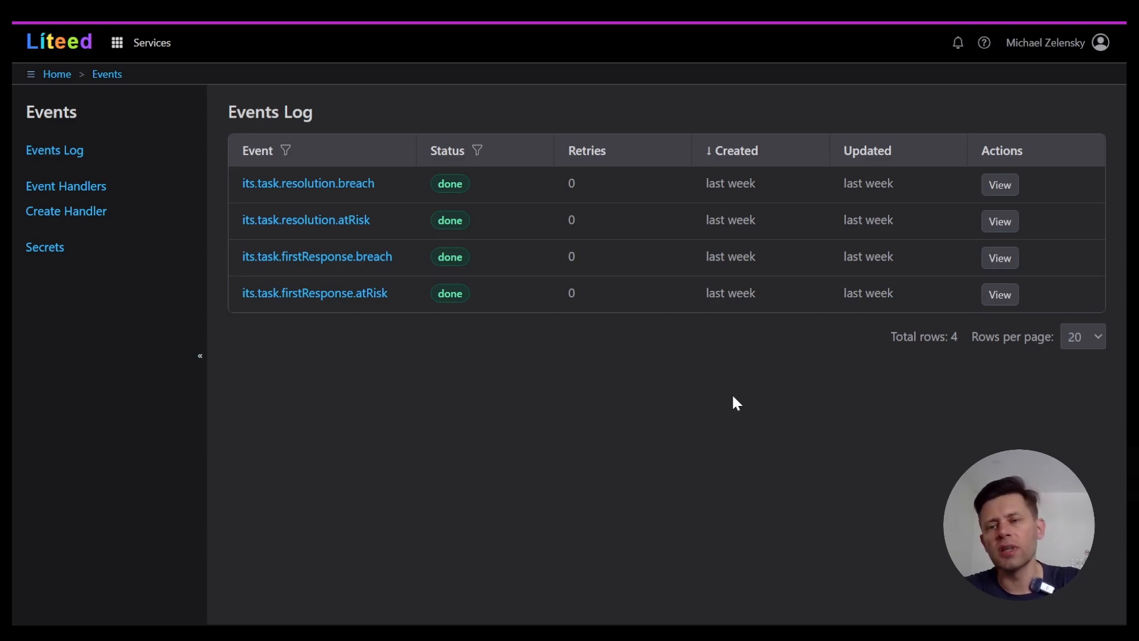
{"action": "left_click", "coordinate": [69, 217]}
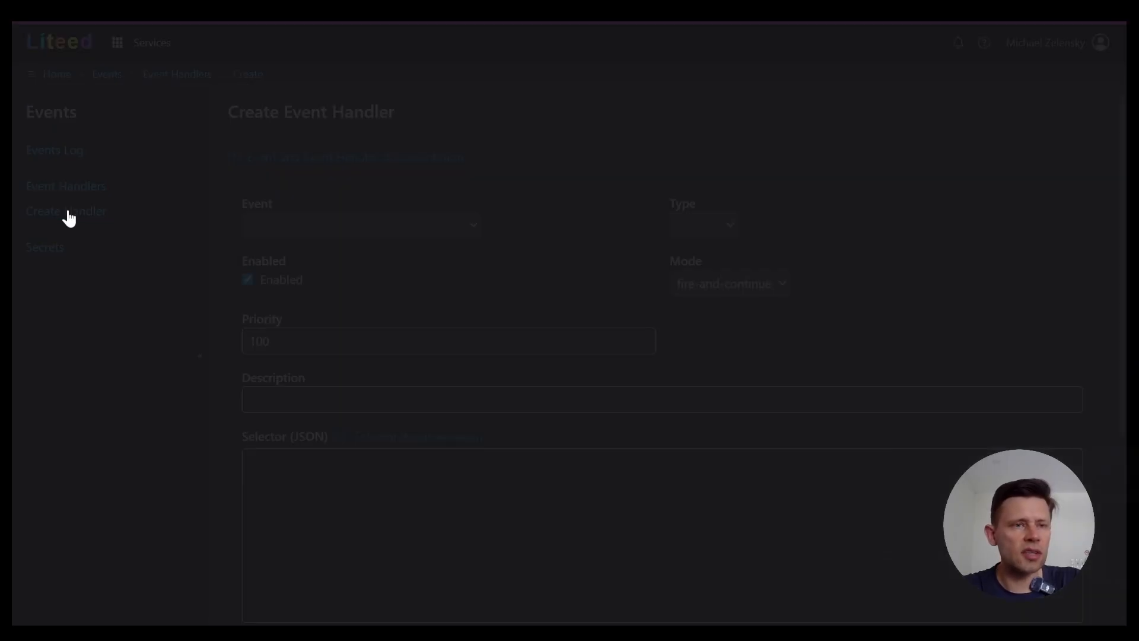
{"action": "left_click", "coordinate": [72, 189]}
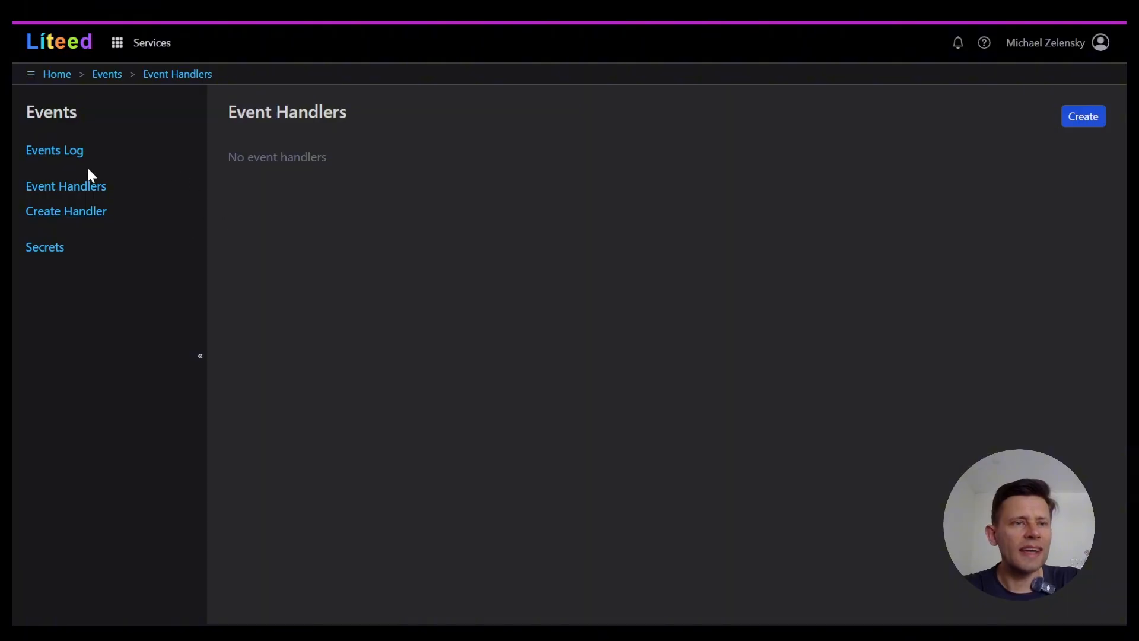
Reopen the events log and widen the Event column enough to show the full event names.
{"action": "left_click", "coordinate": [70, 156]}
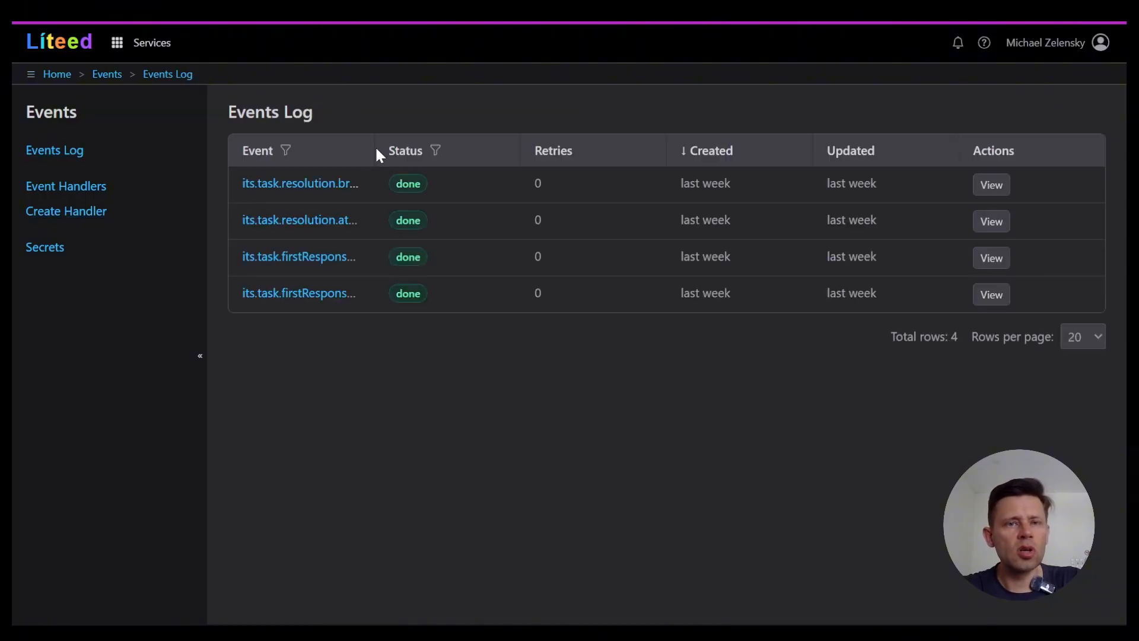
{"action": "left_click_drag", "start_coordinate": [377, 149], "coordinate": [477, 149]}
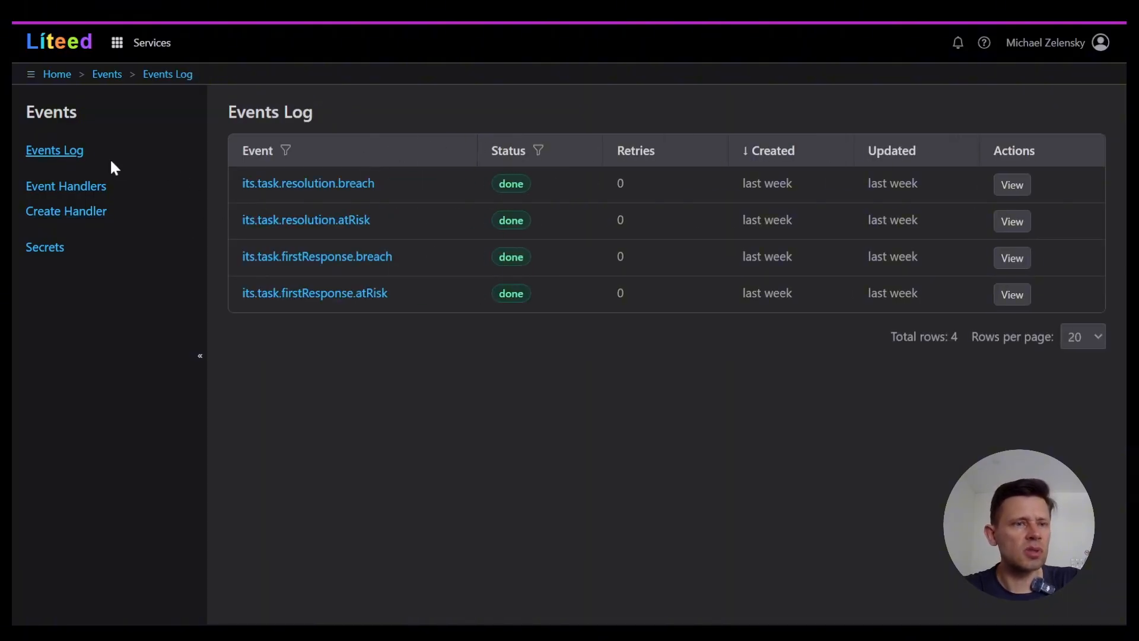
Revisit the blank event handler form and the handlers list, and bring up the list of available services.
{"action": "left_click", "coordinate": [70, 212]}
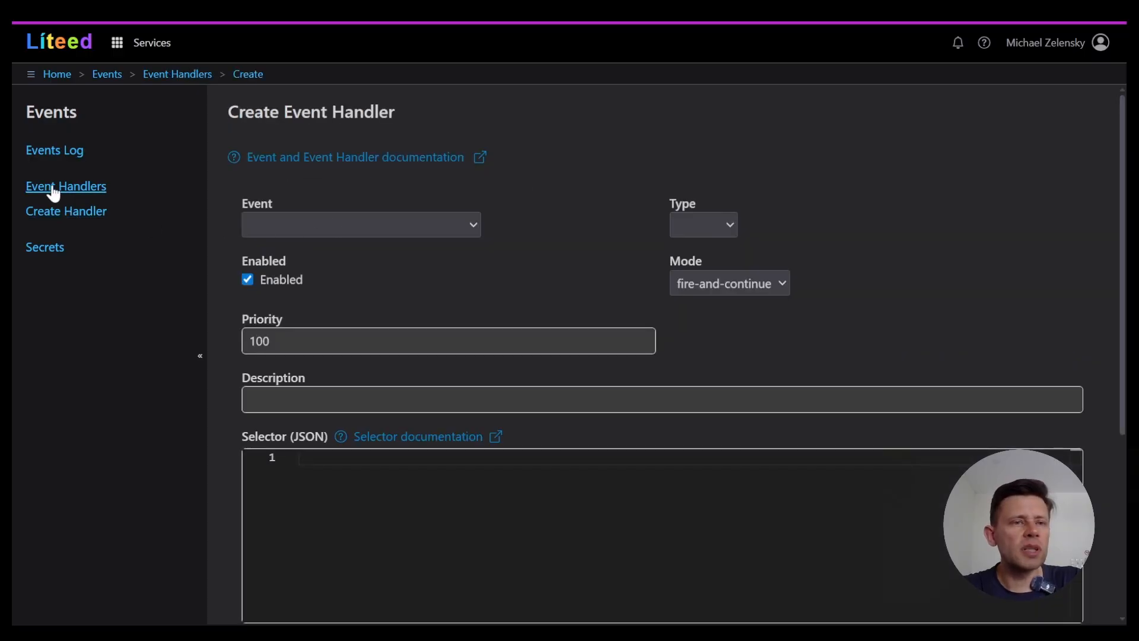
{"action": "left_click", "coordinate": [54, 189]}
{"action": "left_click", "coordinate": [152, 43]}
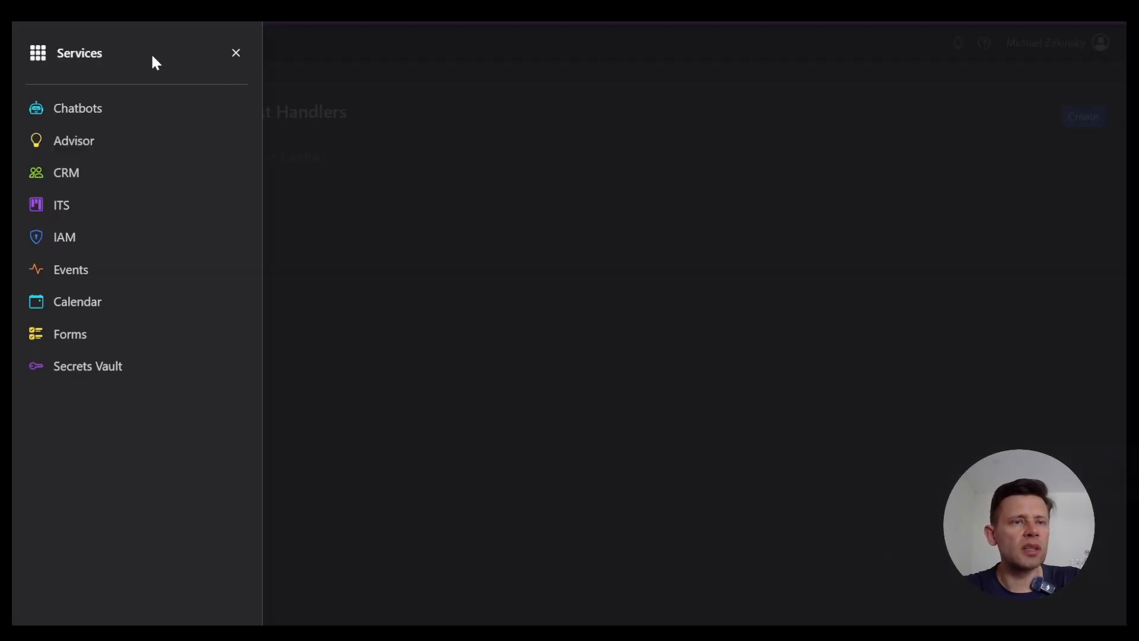